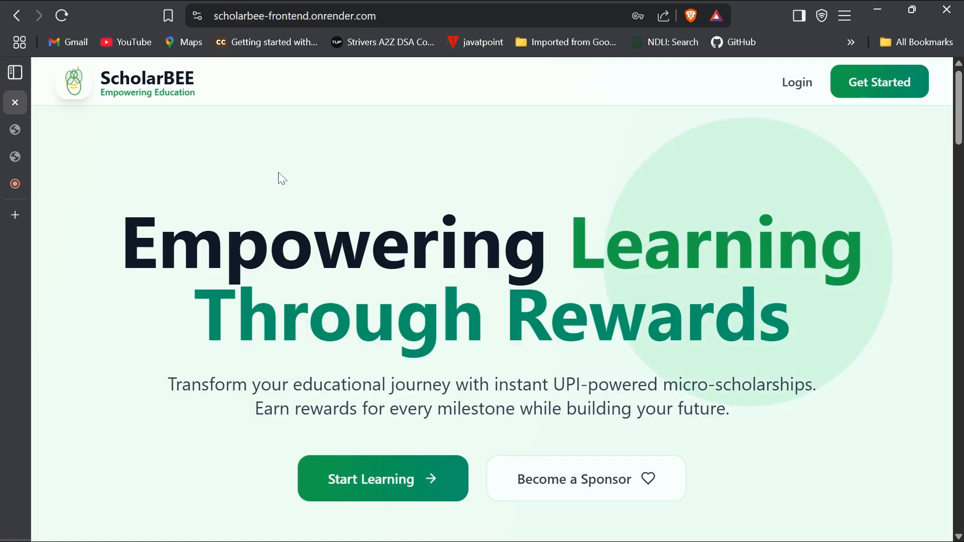
- Glance over the ScholarBEE landing page, then go to the Login sign-in page
{"action": "scroll", "coordinate": [280, 179], "scroll_direction": "down", "scroll_amount": 2}
{"action": "scroll", "coordinate": [280, 179], "scroll_direction": "up", "scroll_amount": 2}
{"action": "left_click", "coordinate": [795, 83]}
- Sign in as a student using the saved autofill email and the account password
{"action": "scroll", "coordinate": [605, 251], "scroll_direction": "down", "scroll_amount": 1}
{"action": "left_click", "coordinate": [527, 279]}
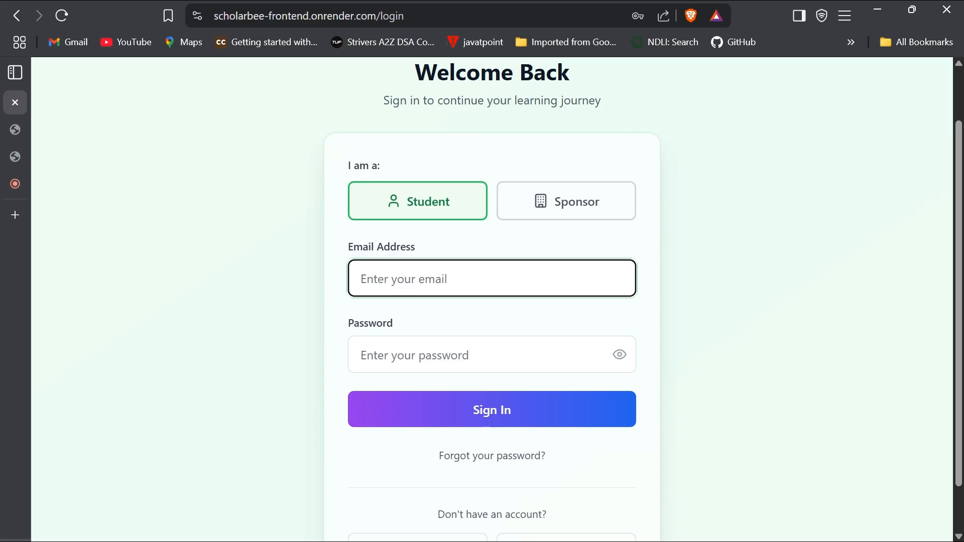
{"action": "key", "text": "Down"}
{"action": "key", "text": "Down"}
{"action": "key", "text": "Down"}
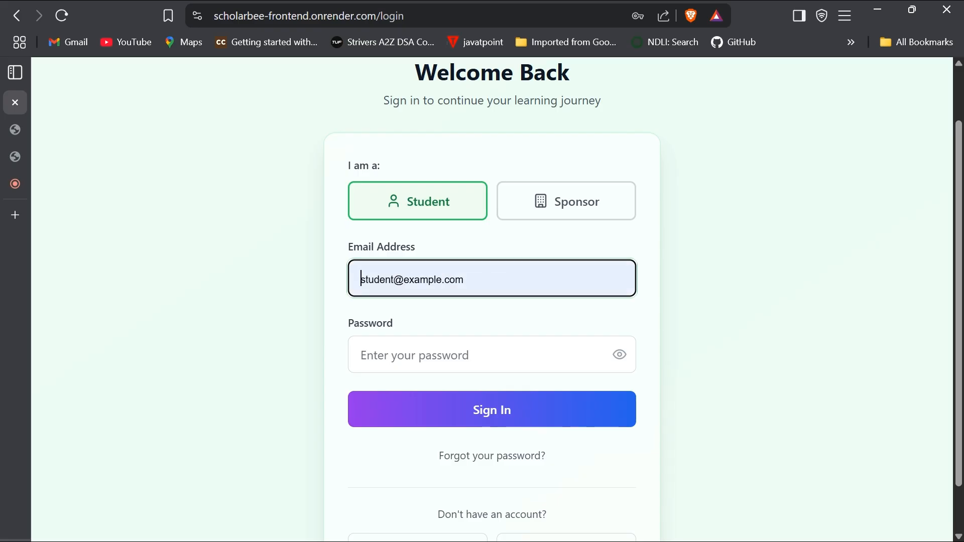
{"action": "key", "text": "Return"}
{"action": "left_click", "coordinate": [443, 352]}
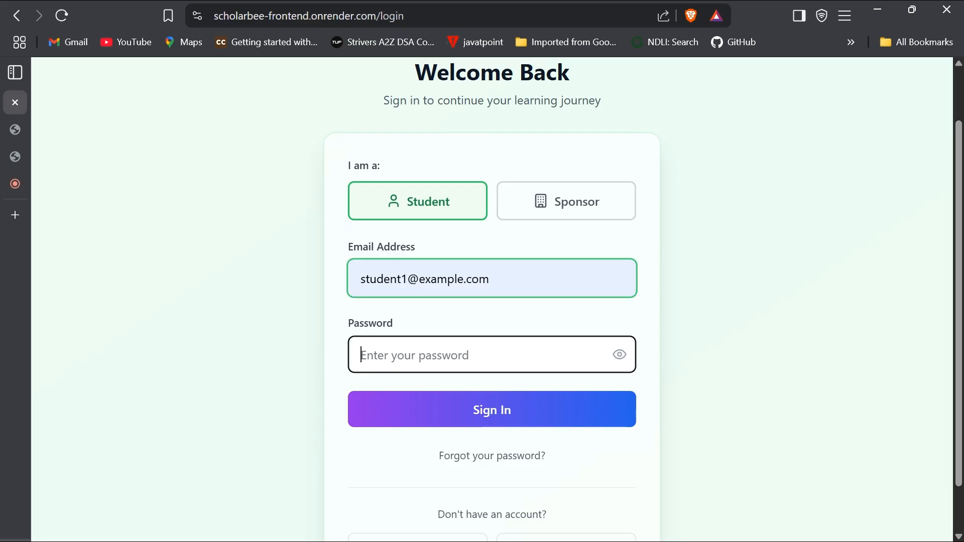
{"action": "type", "text": "••••••••"}
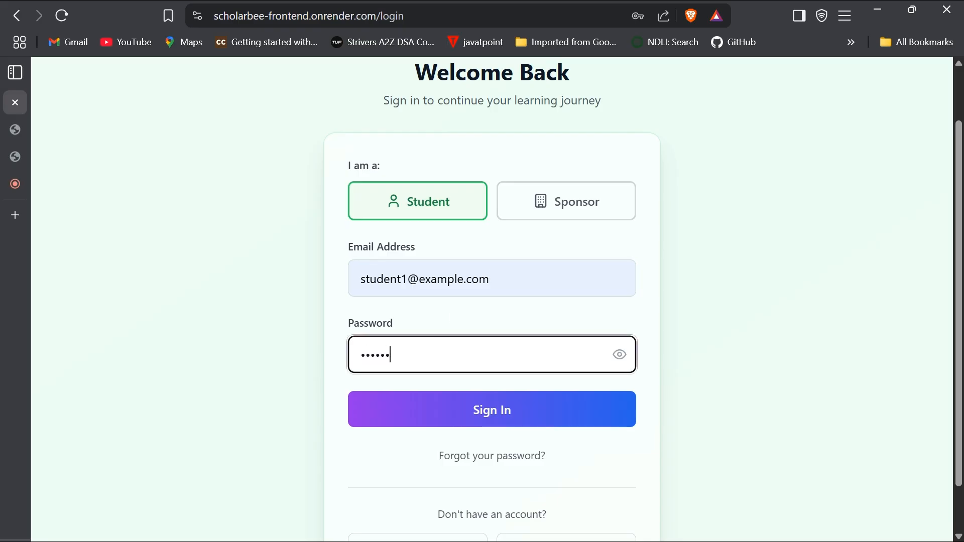
{"action": "type", "text": "9a"}
{"action": "left_click", "coordinate": [619, 355]}
{"action": "key", "text": "Return"}
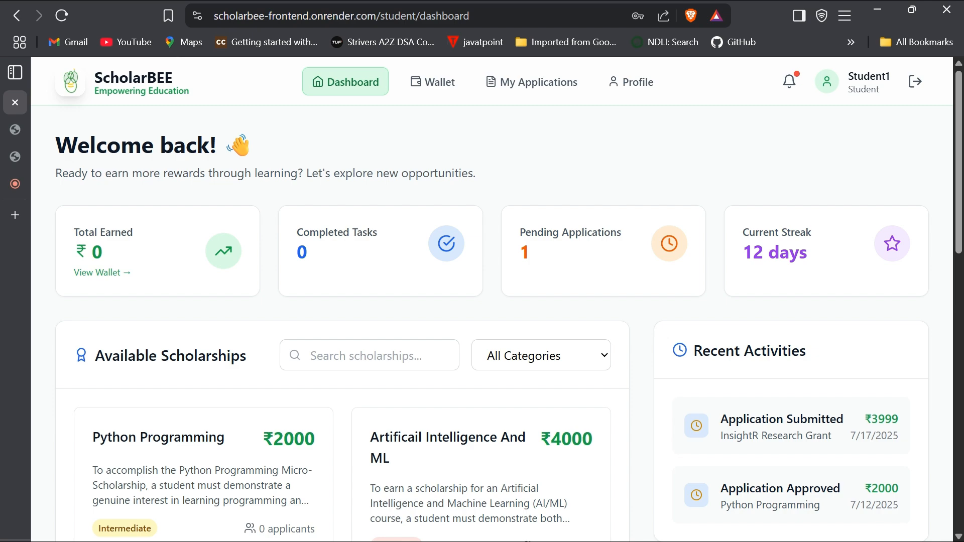
{"action": "scroll", "coordinate": [313, 322], "scroll_direction": "down", "scroll_amount": 3}
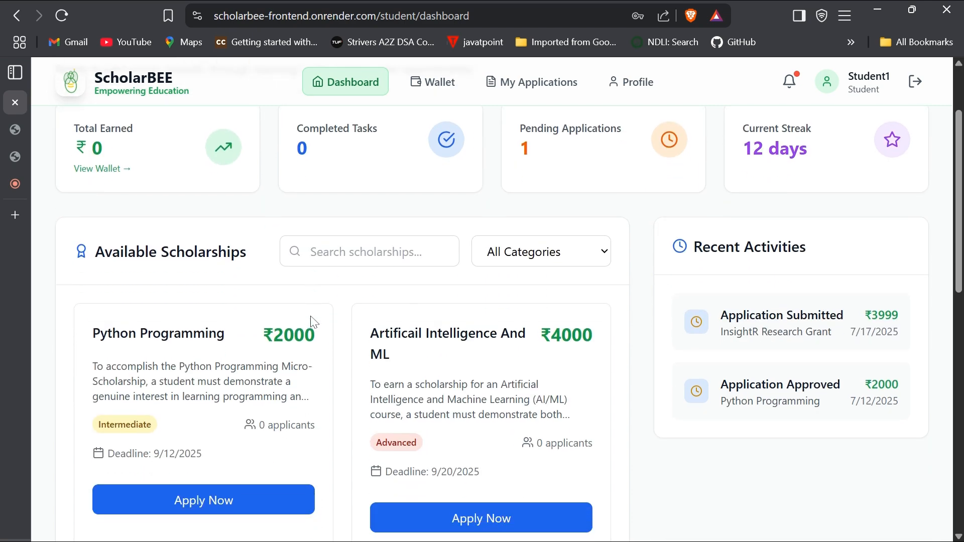
{"action": "scroll", "coordinate": [313, 322], "scroll_direction": "down", "scroll_amount": 2}
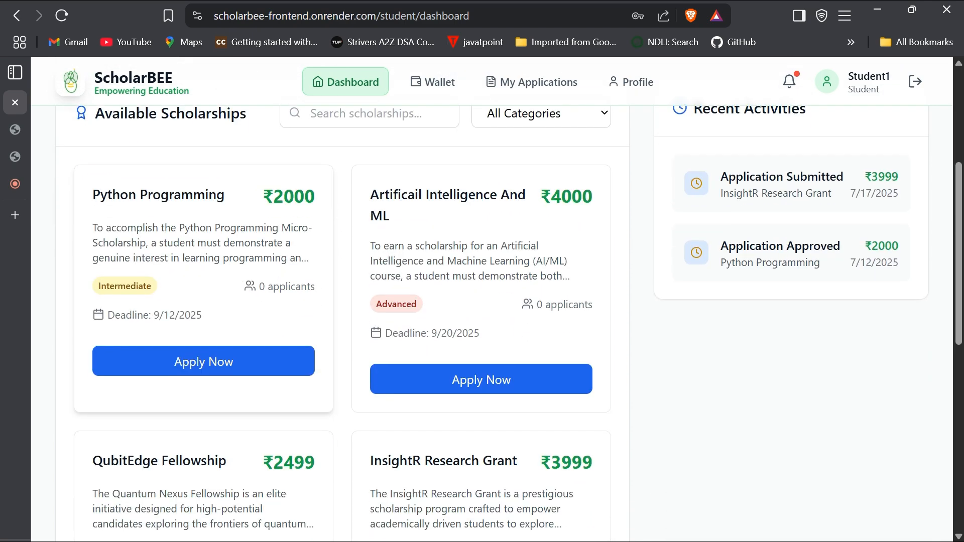
{"action": "left_click", "coordinate": [203, 362]}
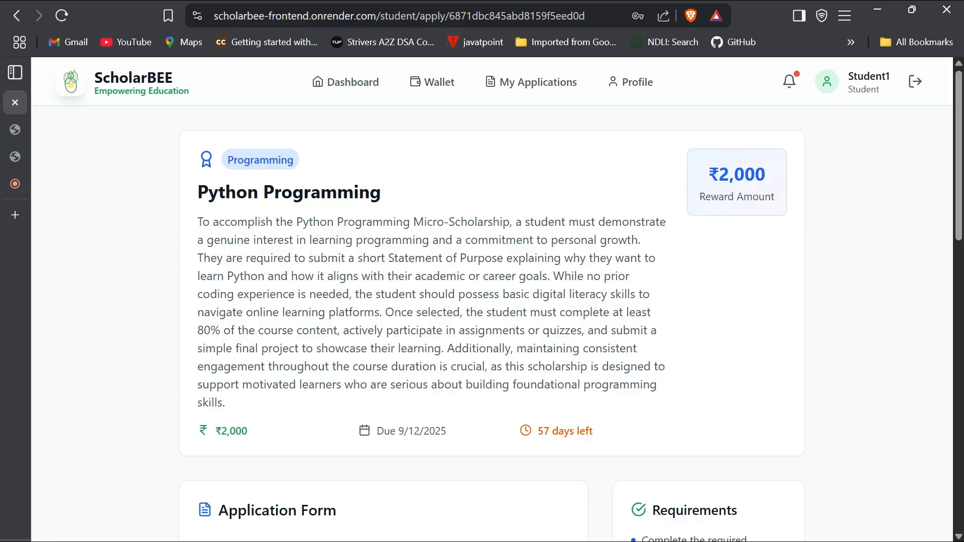
{"action": "scroll", "coordinate": [482, 301], "scroll_direction": "down", "scroll_amount": 5}
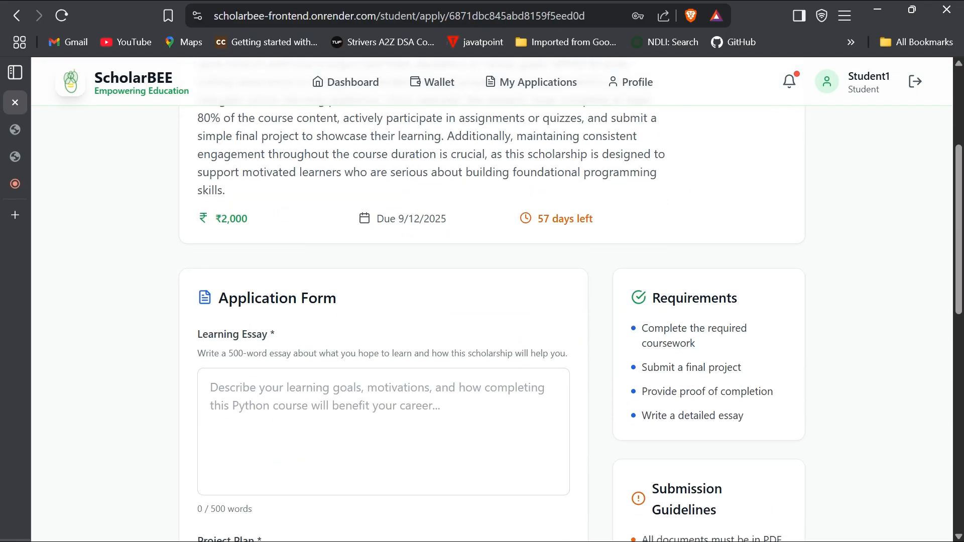
{"action": "scroll", "coordinate": [482, 301], "scroll_direction": "up", "scroll_amount": 2}
{"action": "scroll", "coordinate": [482, 301], "scroll_direction": "down", "scroll_amount": 7}
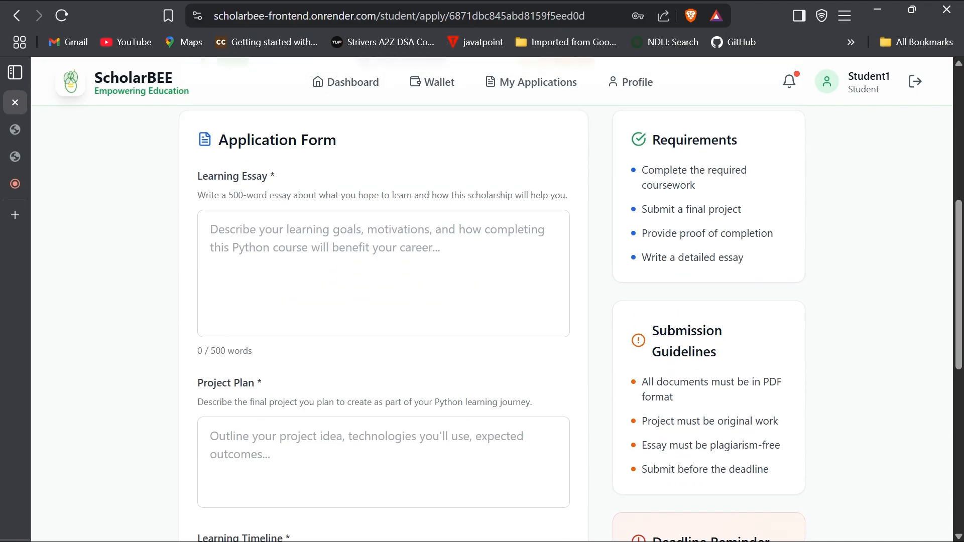
{"action": "scroll", "coordinate": [482, 301], "scroll_direction": "up", "scroll_amount": 5}
{"action": "scroll", "coordinate": [732, 366], "scroll_direction": "up", "scroll_amount": 2}
{"action": "scroll", "coordinate": [732, 366], "scroll_direction": "down", "scroll_amount": 3}
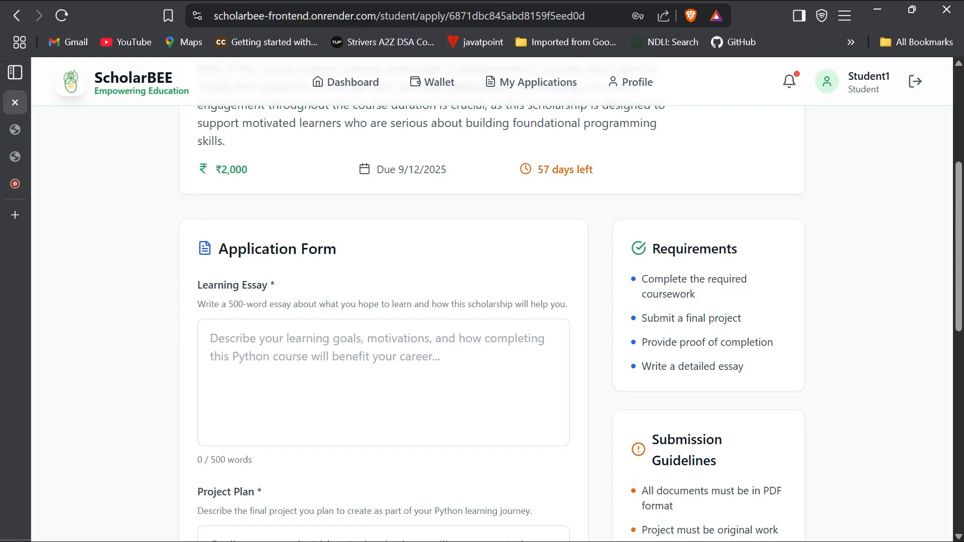
{"action": "scroll", "coordinate": [570, 299], "scroll_direction": "down", "scroll_amount": 7}
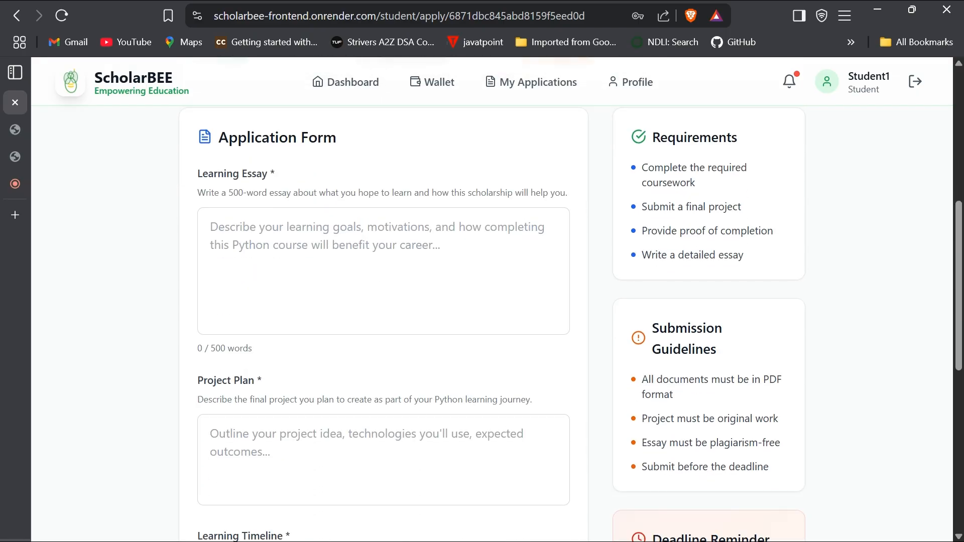
{"action": "scroll", "coordinate": [383, 382], "scroll_direction": "down", "scroll_amount": 3}
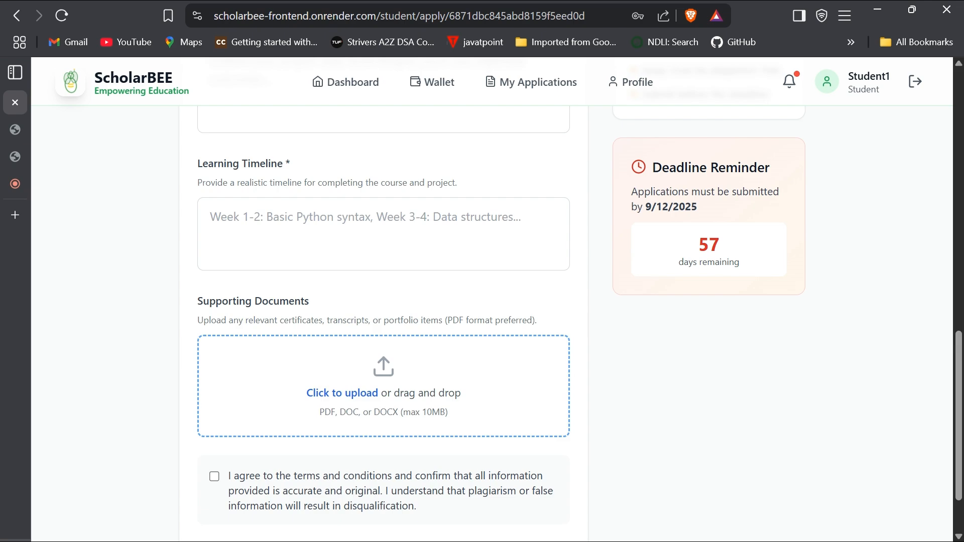
{"action": "scroll", "coordinate": [482, 301], "scroll_direction": "up", "scroll_amount": 10}
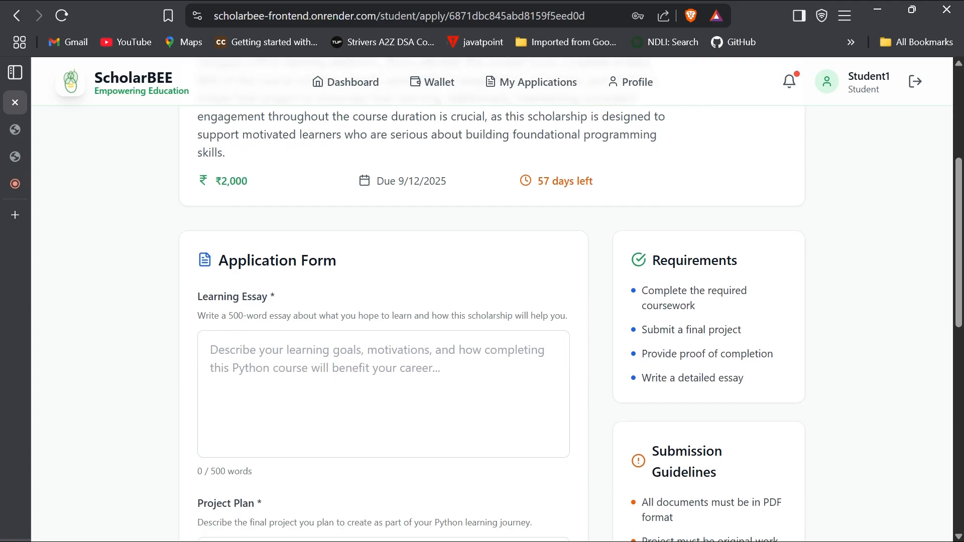
{"action": "scroll", "coordinate": [482, 301], "scroll_direction": "down", "scroll_amount": 2}
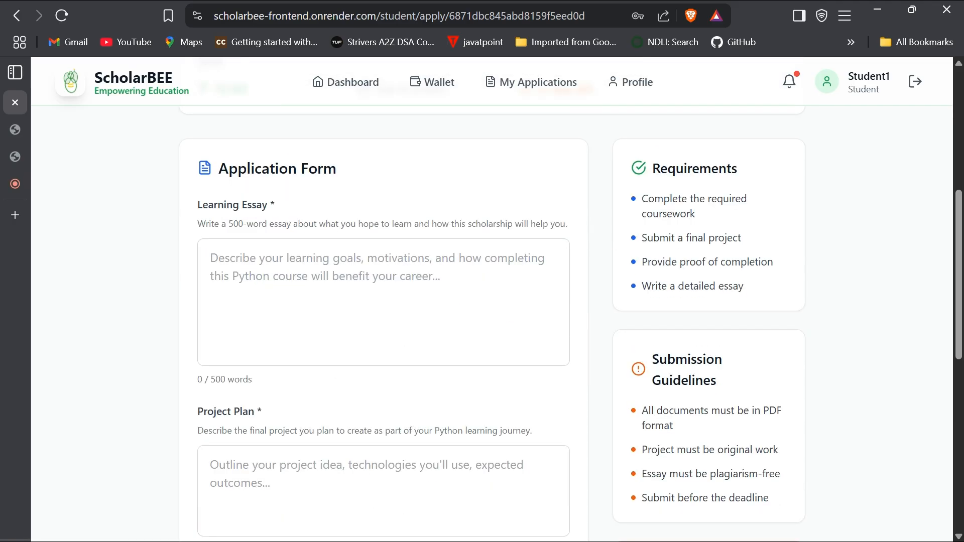
{"action": "scroll", "coordinate": [482, 301], "scroll_direction": "down", "scroll_amount": 1}
{"action": "scroll", "coordinate": [482, 301], "scroll_direction": "up", "scroll_amount": 8}
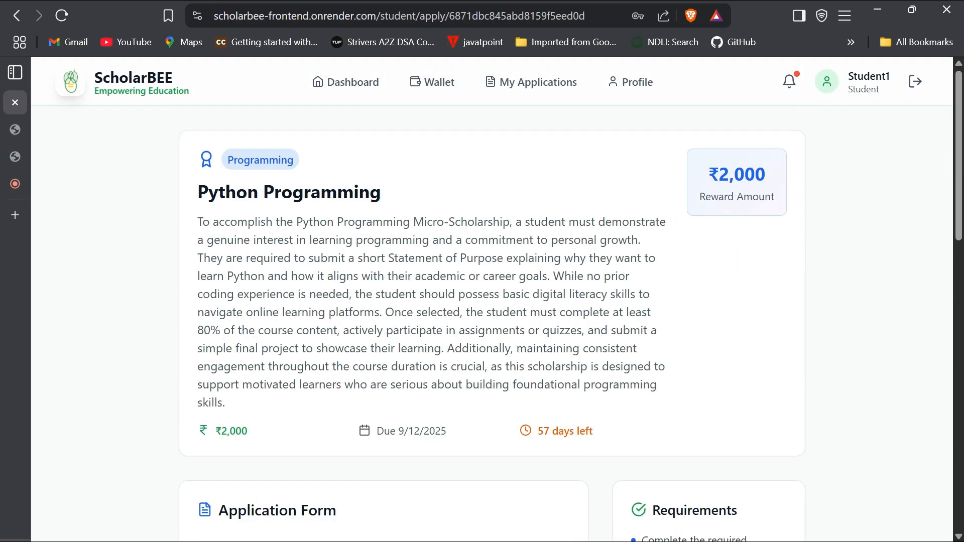
{"action": "scroll", "coordinate": [446, 474], "scroll_direction": "down", "scroll_amount": 16}
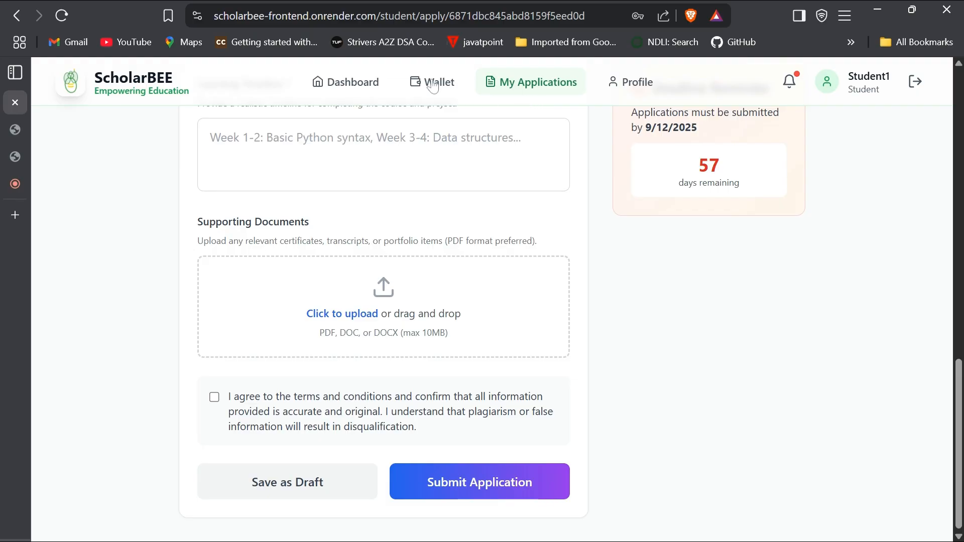
{"action": "left_click", "coordinate": [350, 87]}
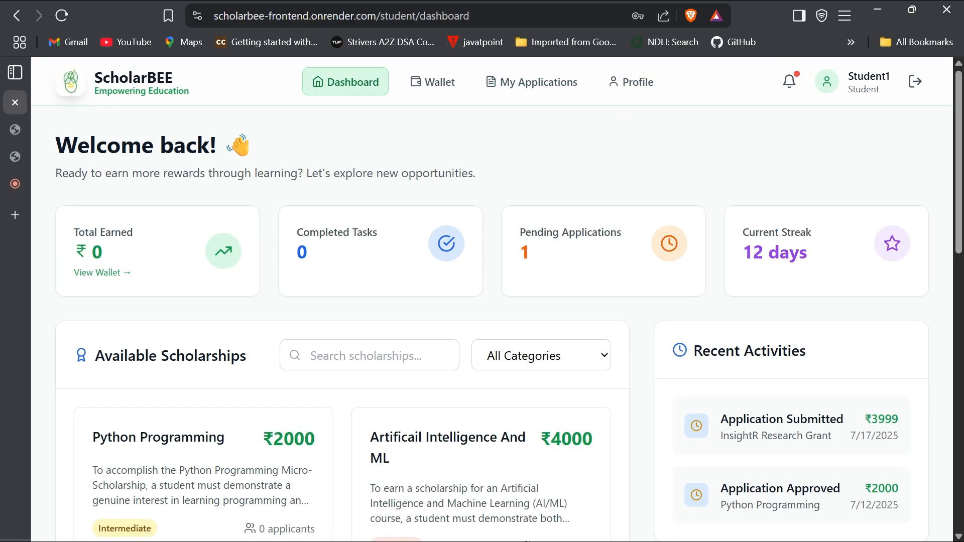
- Open My Applications and scroll down to show both application cards
{"action": "scroll", "coordinate": [460, 199], "scroll_direction": "down", "scroll_amount": 8}
{"action": "scroll", "coordinate": [508, 325], "scroll_direction": "down", "scroll_amount": 7}
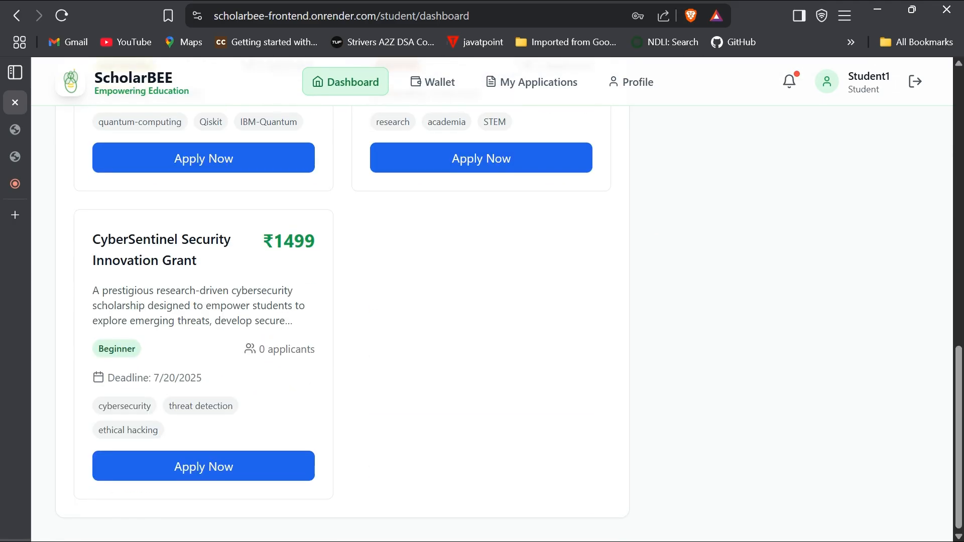
{"action": "left_click", "coordinate": [529, 93]}
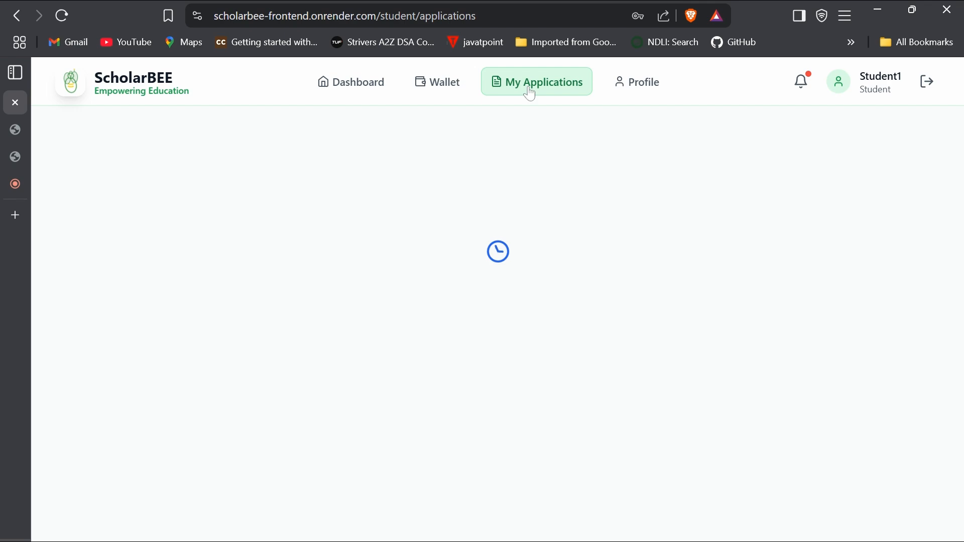
{"action": "scroll", "coordinate": [478, 249], "scroll_direction": "down", "scroll_amount": 5}
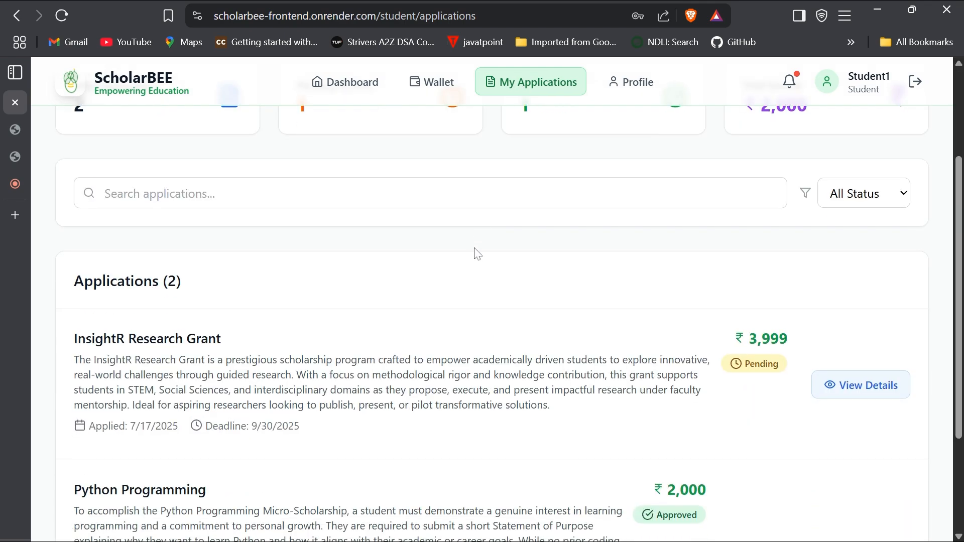
{"action": "scroll", "coordinate": [478, 253], "scroll_direction": "down", "scroll_amount": 1}
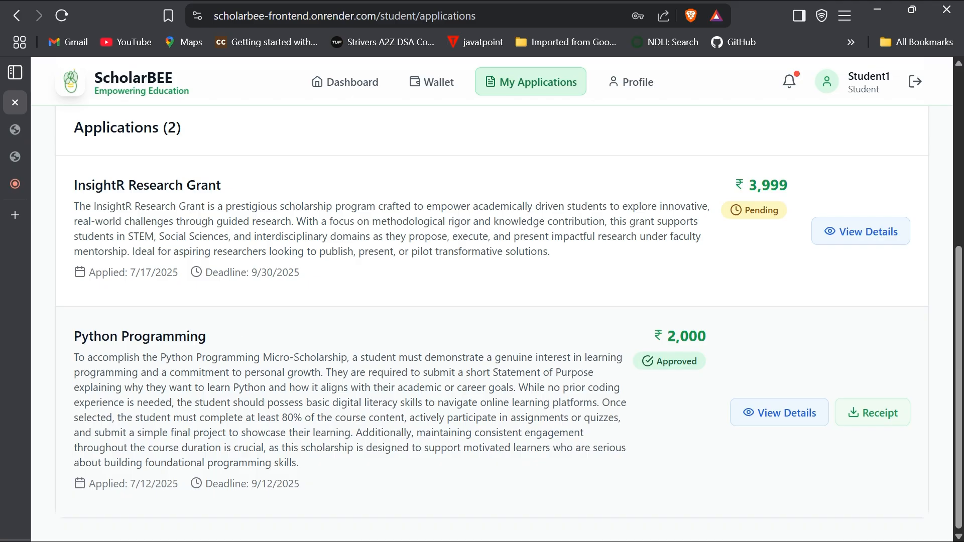
- Highlight Python Programming's Approved status, the InsightR Research Grant title and its Pending status
{"action": "left_click_drag", "start_coordinate": [691, 361], "coordinate": [636, 365]}
{"action": "left_click", "coordinate": [622, 372]}
{"action": "left_click_drag", "start_coordinate": [223, 186], "coordinate": [72, 187]}
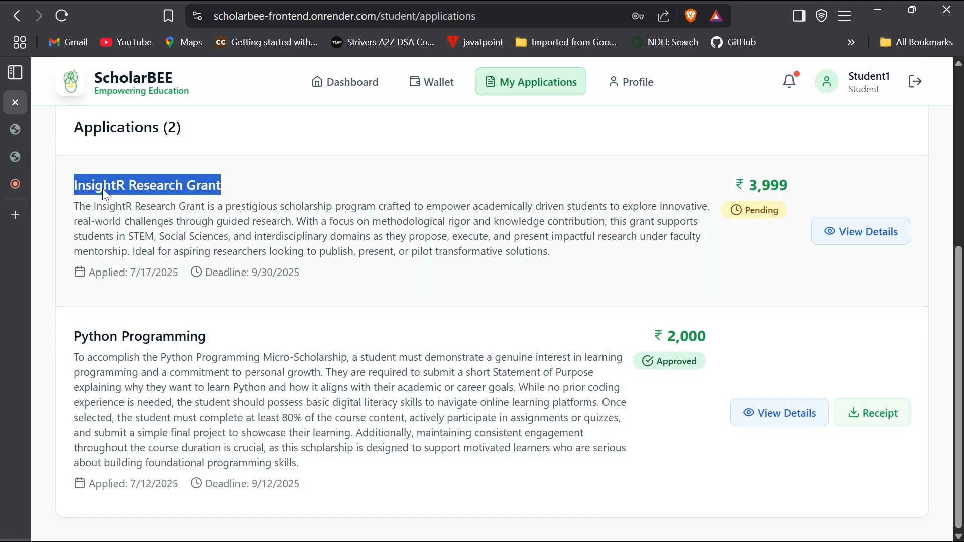
{"action": "left_click", "coordinate": [137, 198]}
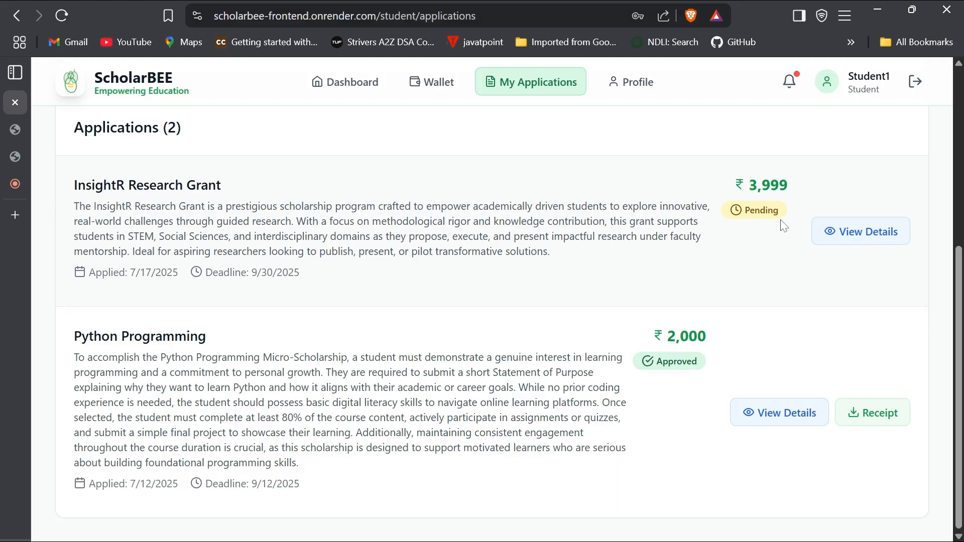
{"action": "mouse_move", "coordinate": [775, 221]}
{"action": "left_mouse_down"}
{"action": "mouse_move", "coordinate": [771, 210]}
{"action": "mouse_move", "coordinate": [749, 227]}
{"action": "mouse_move", "coordinate": [780, 212]}
{"action": "left_mouse_up"}
{"action": "scroll", "coordinate": [558, 303], "scroll_direction": "up", "scroll_amount": 2}
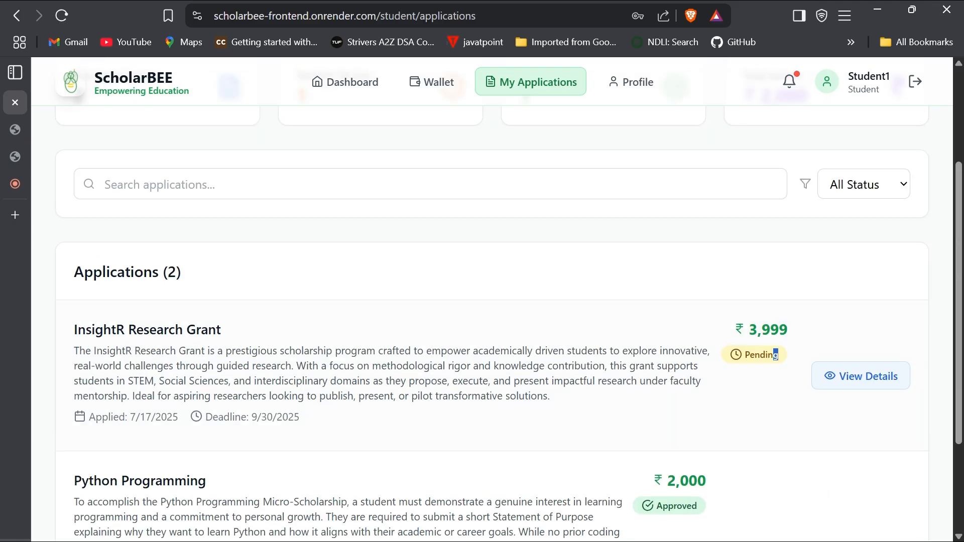
{"action": "scroll", "coordinate": [558, 304], "scroll_direction": "down", "scroll_amount": 1}
{"action": "scroll", "coordinate": [560, 309], "scroll_direction": "down", "scroll_amount": 1}
{"action": "left_click", "coordinate": [287, 279]}
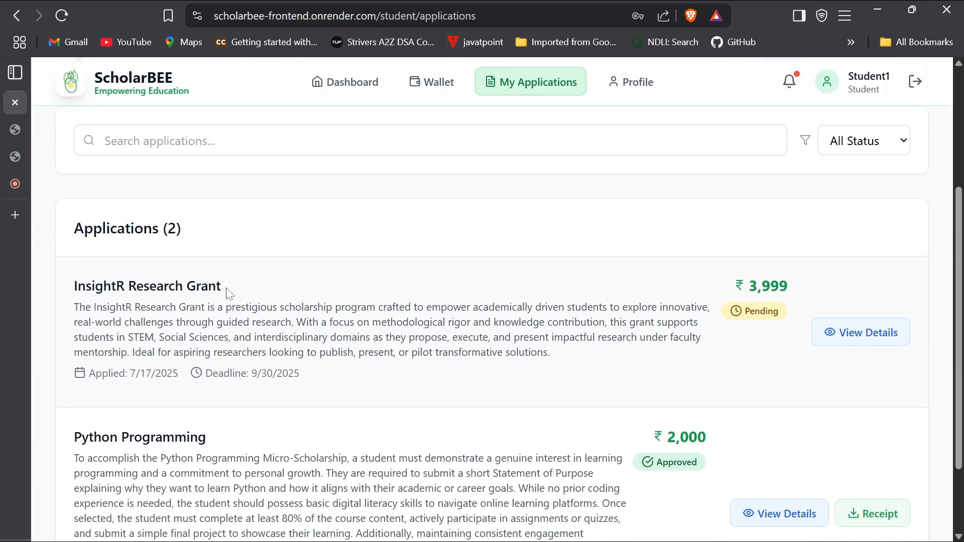
{"action": "scroll", "coordinate": [482, 301], "scroll_direction": "up", "scroll_amount": 4}
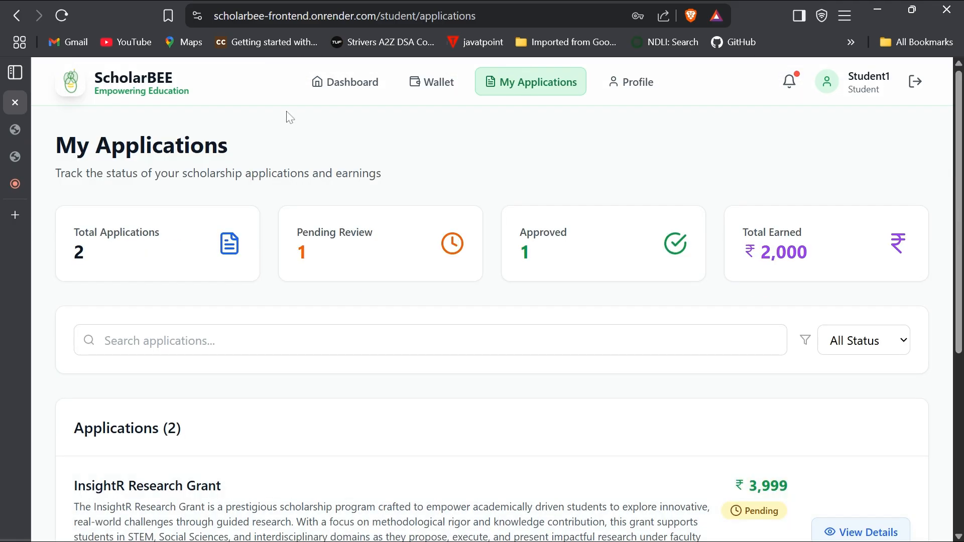
{"action": "scroll", "coordinate": [412, 338], "scroll_direction": "down", "scroll_amount": 2}
{"action": "scroll", "coordinate": [412, 339], "scroll_direction": "down", "scroll_amount": 1}
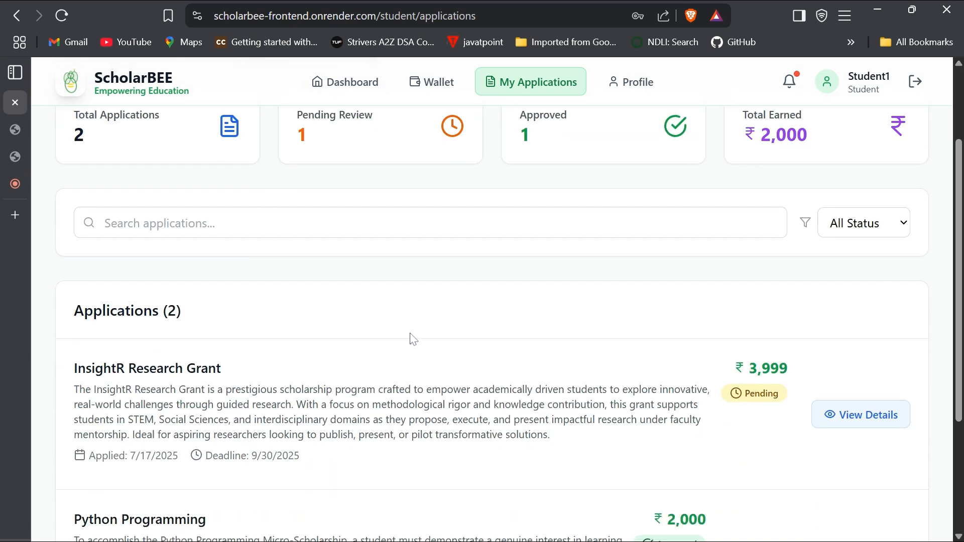
{"action": "scroll", "coordinate": [412, 339], "scroll_direction": "down", "scroll_amount": 4}
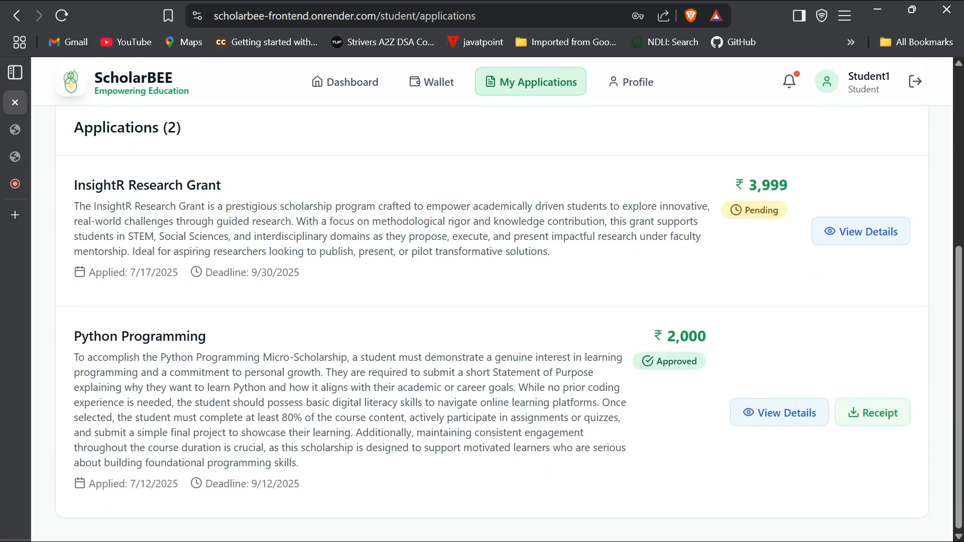
- Go via Dashboard to My Wallet, showing ₹0 balance, earned, withdrawn and no UPI ID
{"action": "left_click", "coordinate": [370, 91]}
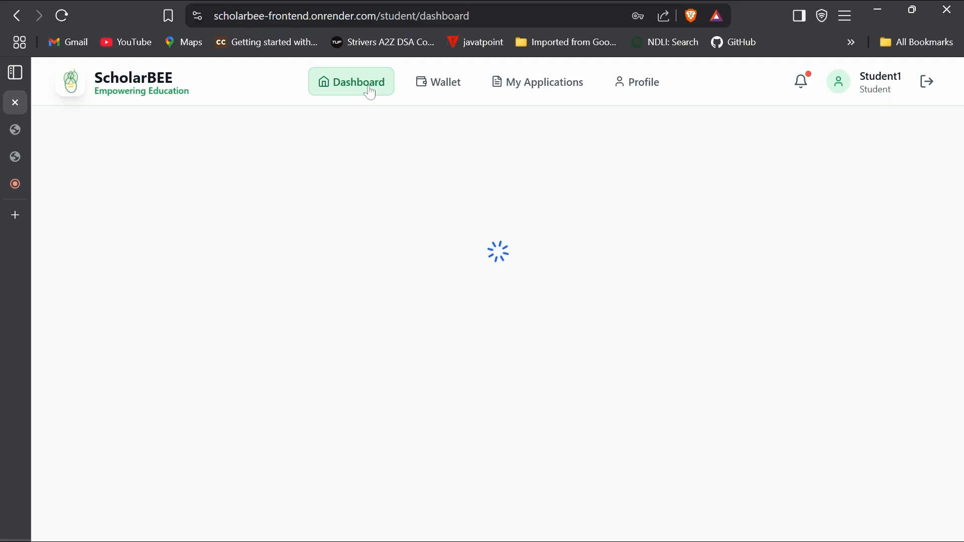
{"action": "left_click", "coordinate": [429, 86]}
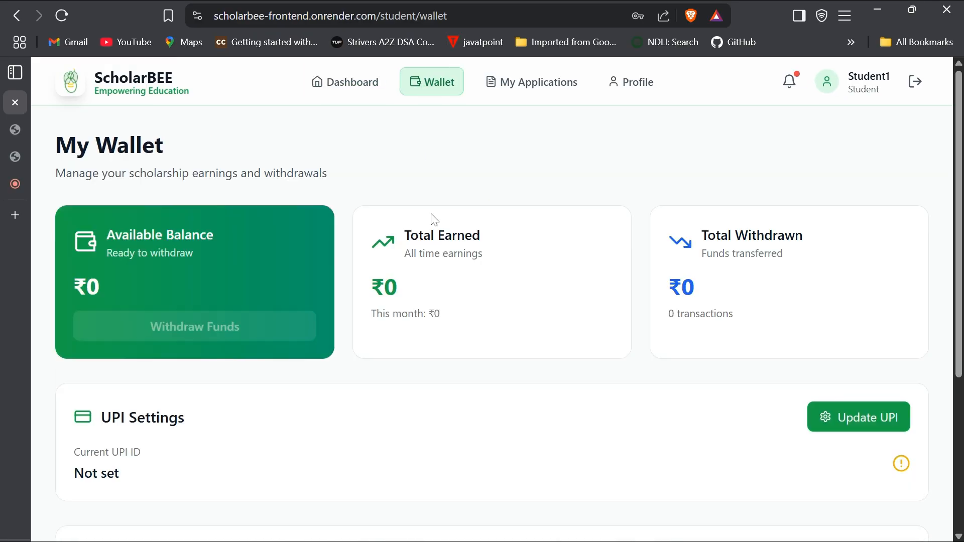
{"action": "scroll", "coordinate": [425, 285], "scroll_direction": "down", "scroll_amount": 3}
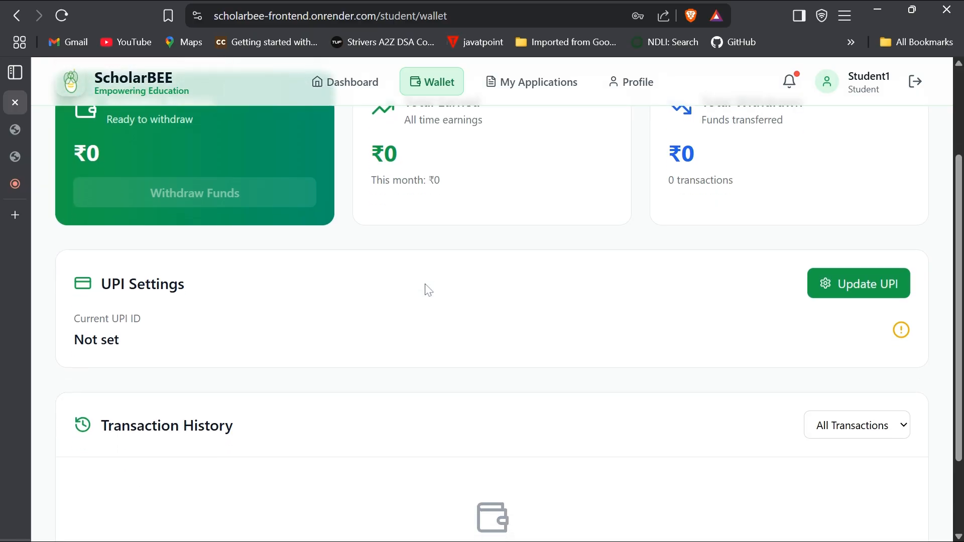
{"action": "scroll", "coordinate": [425, 285], "scroll_direction": "up", "scroll_amount": 3}
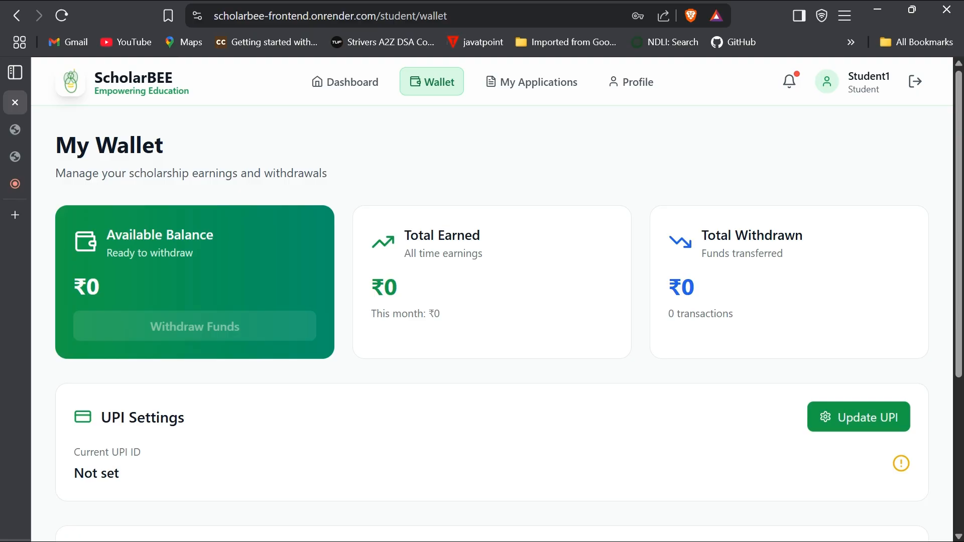
- Review the Profile page (88% complete, no skills) via My Applications, then return to Dashboard
{"action": "left_click", "coordinate": [551, 96]}
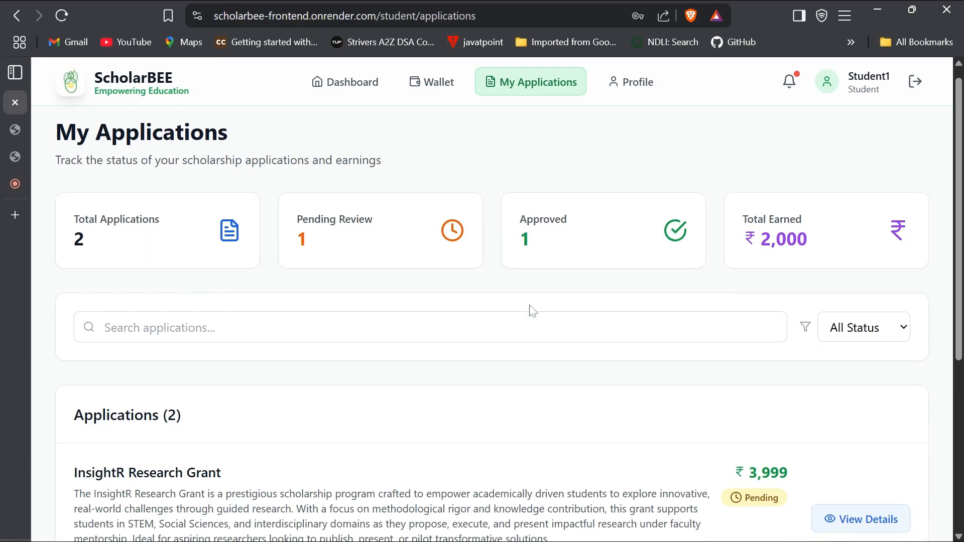
{"action": "left_click", "coordinate": [637, 83]}
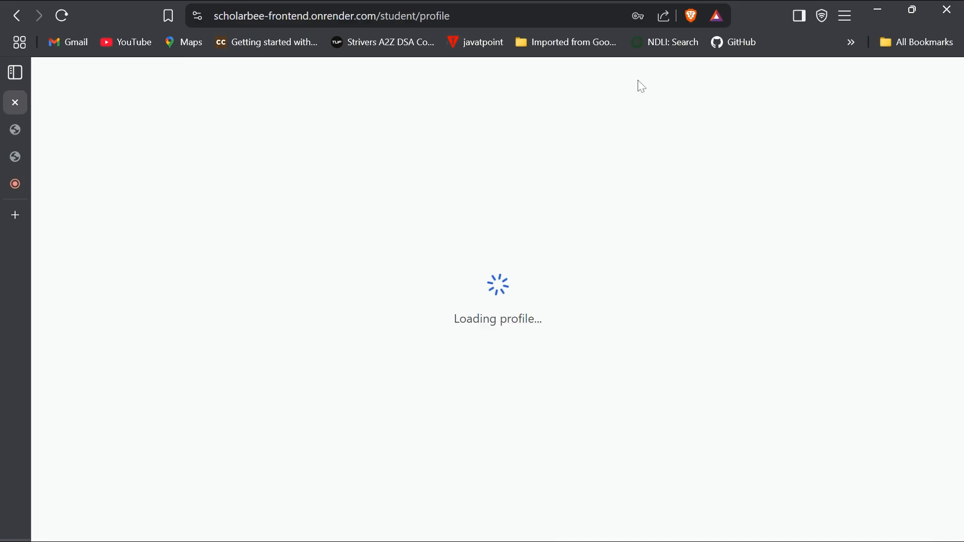
{"action": "scroll", "coordinate": [405, 360], "scroll_direction": "down", "scroll_amount": 2}
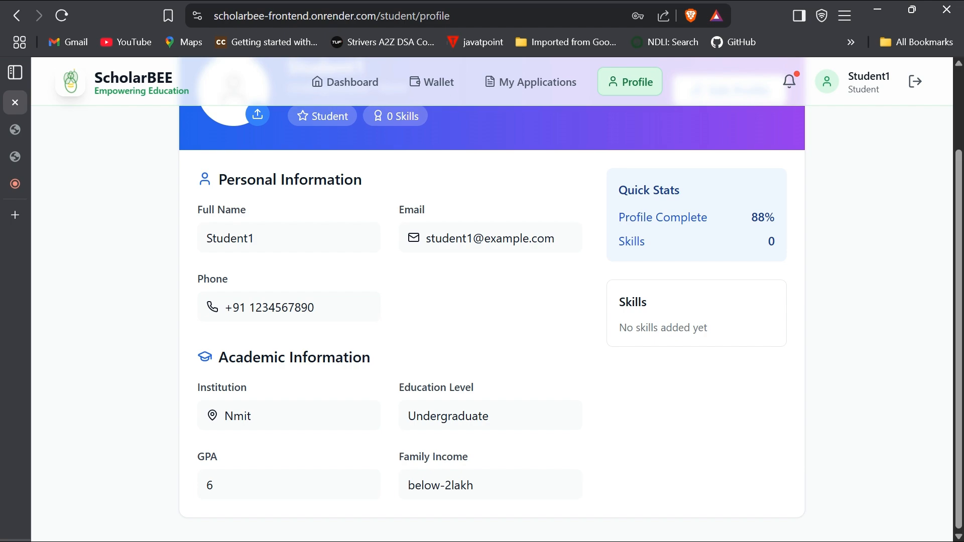
{"action": "scroll", "coordinate": [491, 302], "scroll_direction": "up", "scroll_amount": 2}
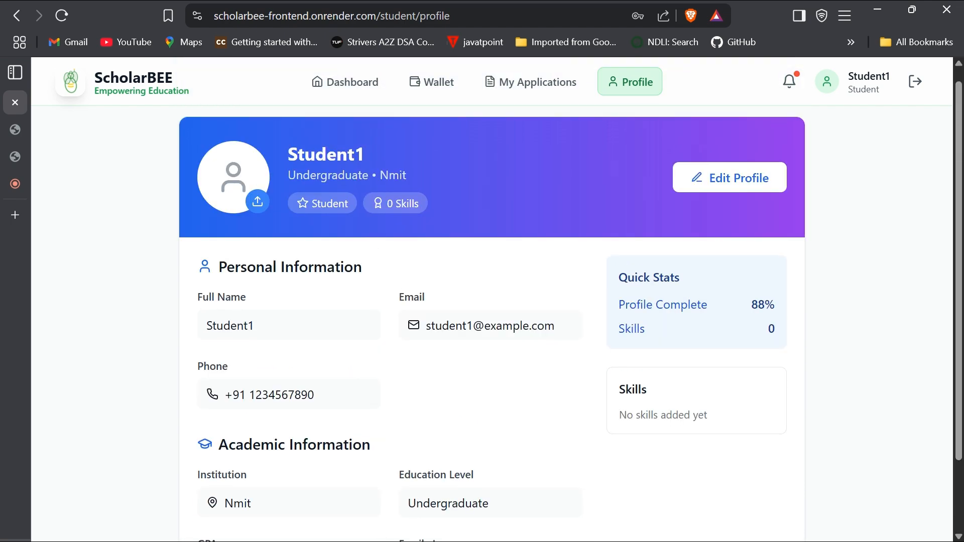
{"action": "left_click", "coordinate": [364, 88]}
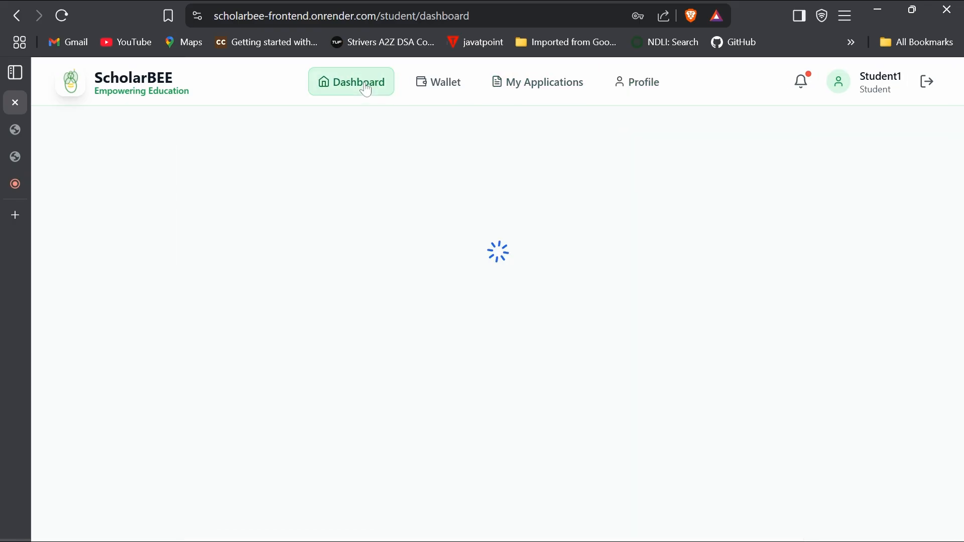
- Review the dashboard's two recent activity entries, then log out of the student account
{"action": "scroll", "coordinate": [586, 306], "scroll_direction": "down", "scroll_amount": 1}
{"action": "scroll", "coordinate": [702, 286], "scroll_direction": "up", "scroll_amount": 1}
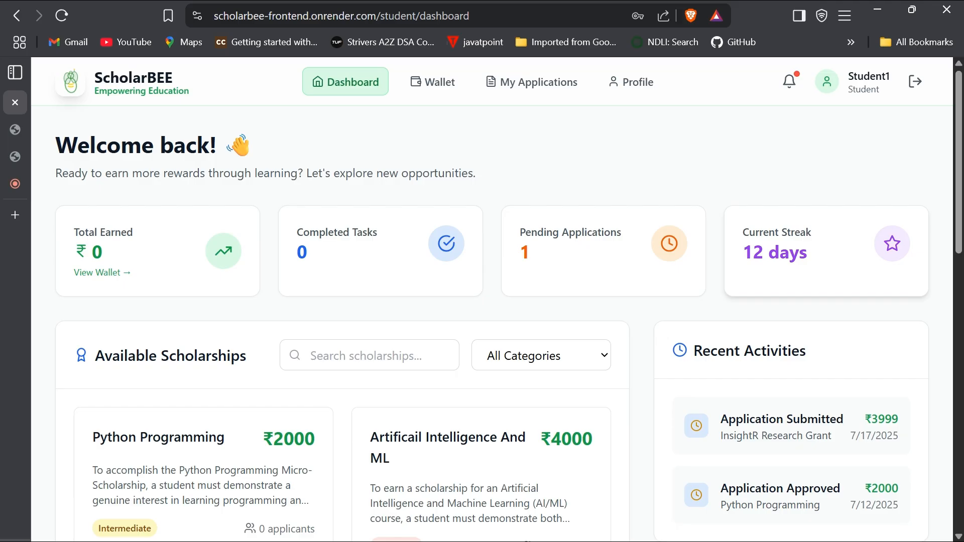
{"action": "scroll", "coordinate": [502, 301], "scroll_direction": "down", "scroll_amount": 2}
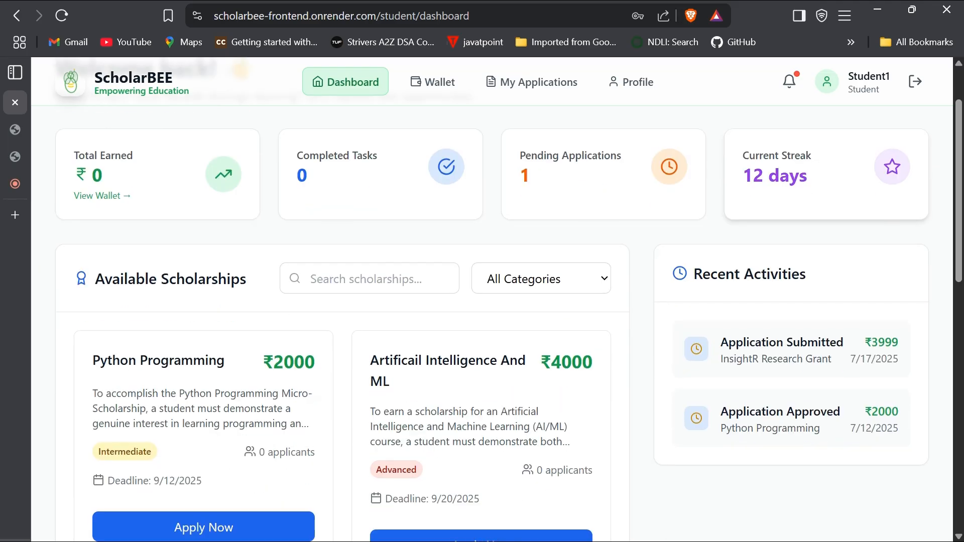
{"action": "scroll", "coordinate": [639, 338], "scroll_direction": "down", "scroll_amount": 3}
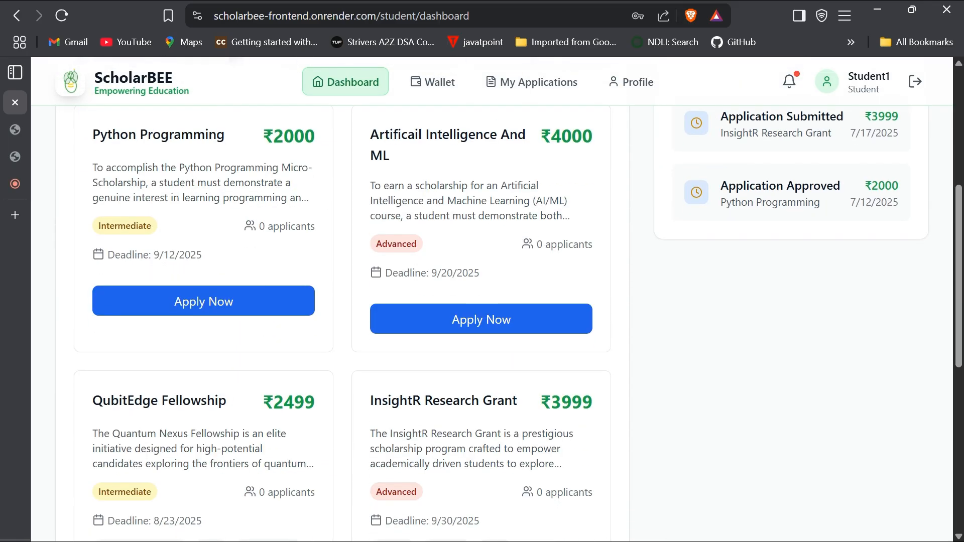
{"action": "scroll", "coordinate": [642, 339], "scroll_direction": "down", "scroll_amount": 3}
{"action": "scroll", "coordinate": [640, 339], "scroll_direction": "up", "scroll_amount": 10}
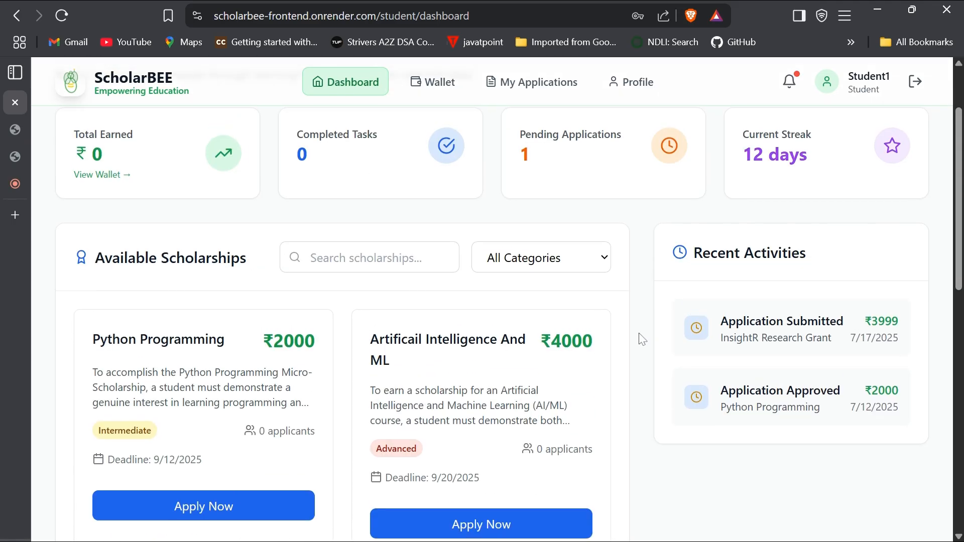
{"action": "left_click_drag", "start_coordinate": [929, 424], "coordinate": [658, 286]}
{"action": "left_click", "coordinate": [719, 443]}
{"action": "scroll", "coordinate": [720, 443], "scroll_direction": "up", "scroll_amount": 2}
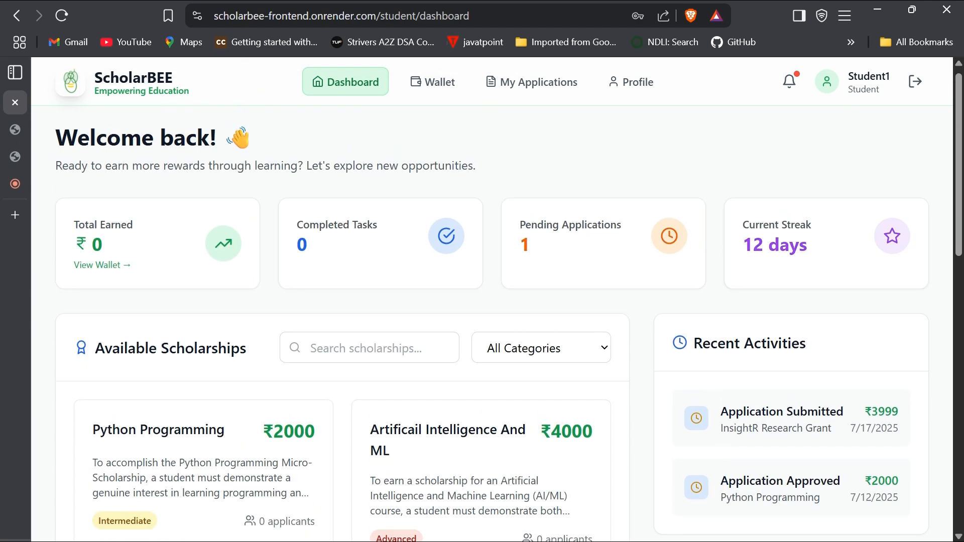
{"action": "left_click", "coordinate": [915, 83]}
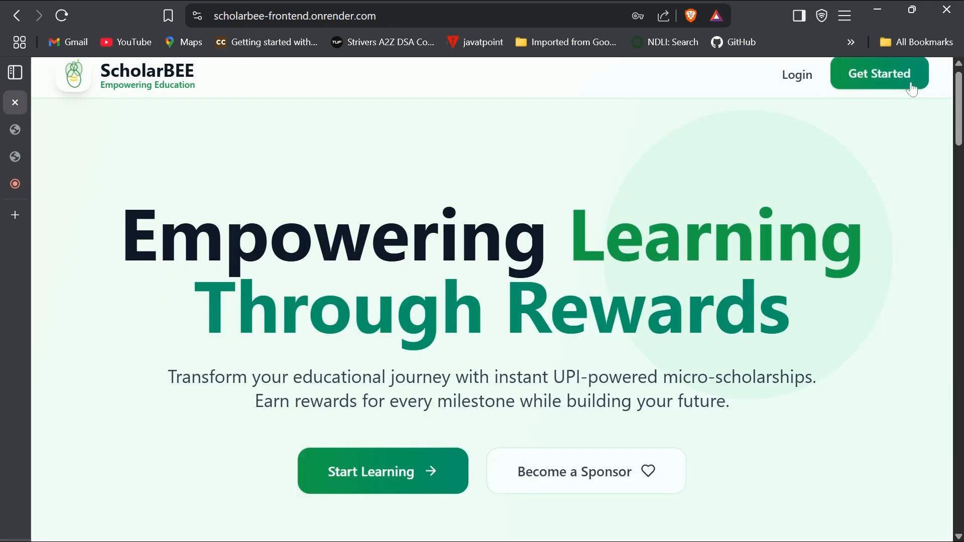
- Log in with the Sponsor role using the suggested sponsor email and the account password
{"action": "left_click", "coordinate": [801, 80]}
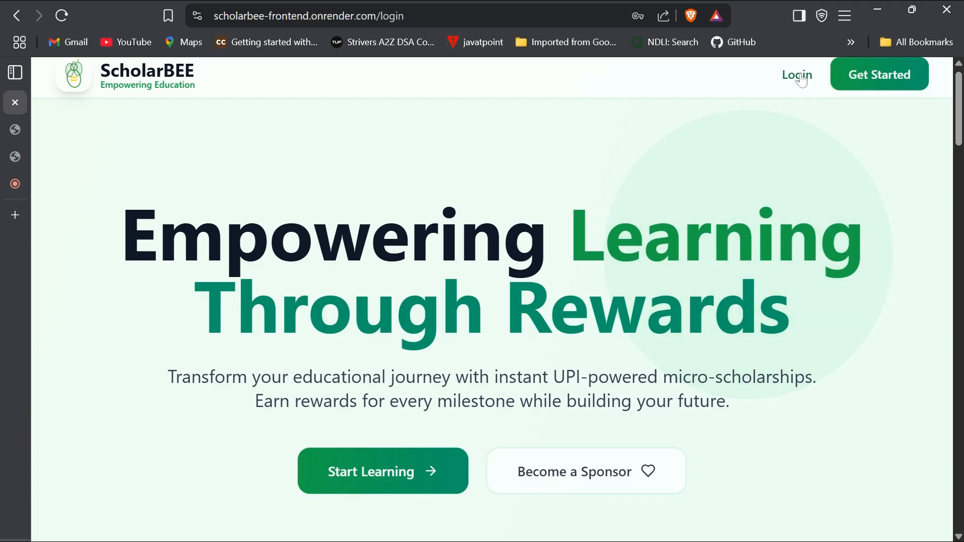
{"action": "left_click", "coordinate": [555, 270]}
{"action": "left_click", "coordinate": [462, 337]}
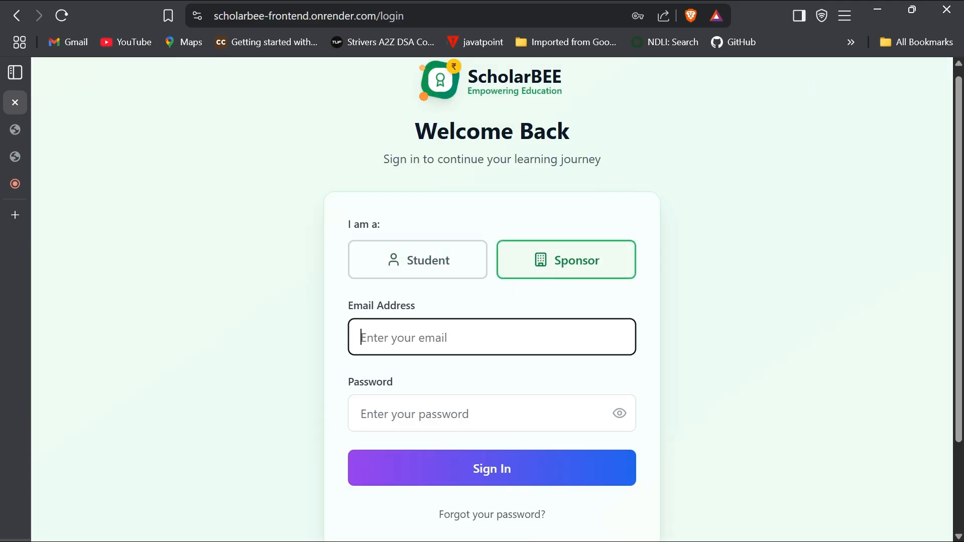
{"action": "type", "text": "sp"}
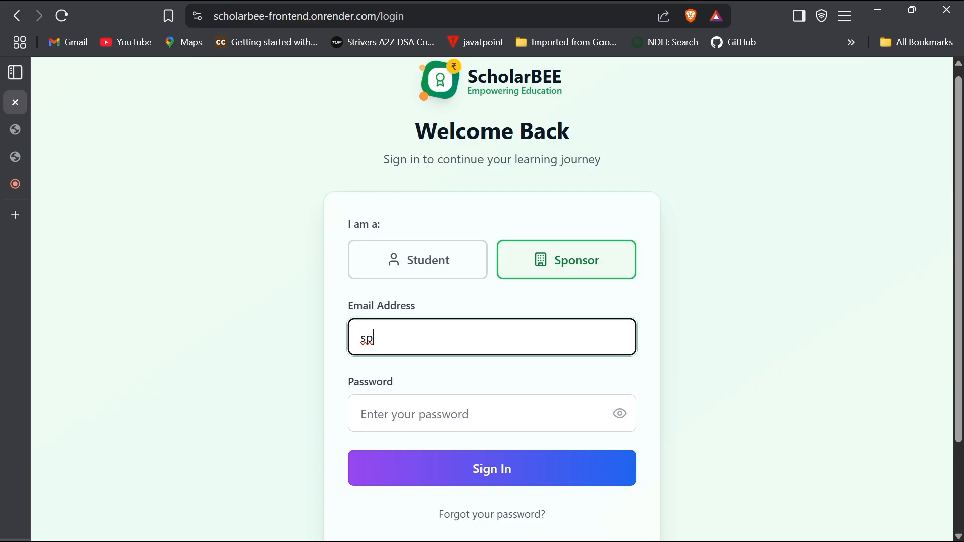
{"action": "key", "text": "Down"}
{"action": "key", "text": "Return"}
{"action": "key", "text": "Tab"}
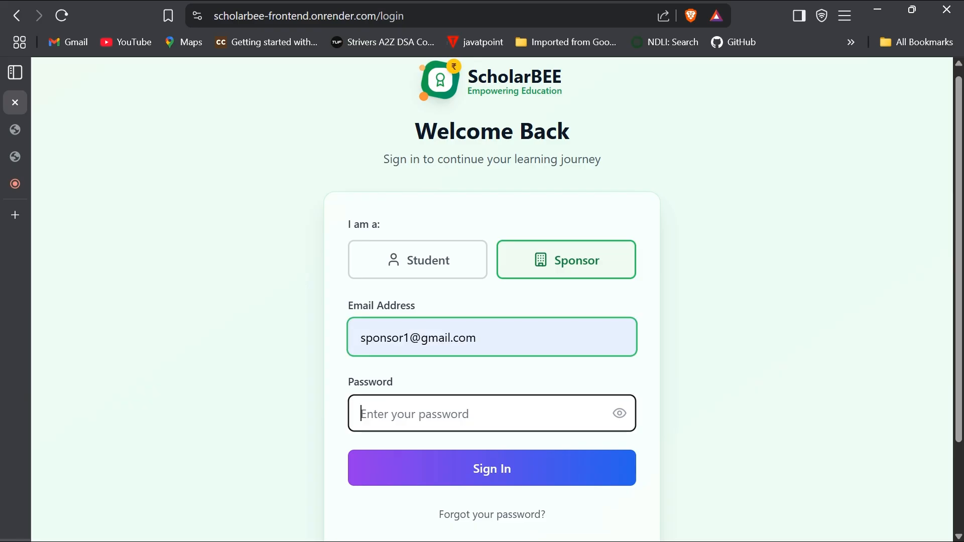
{"action": "type", "text": "123456789a"}
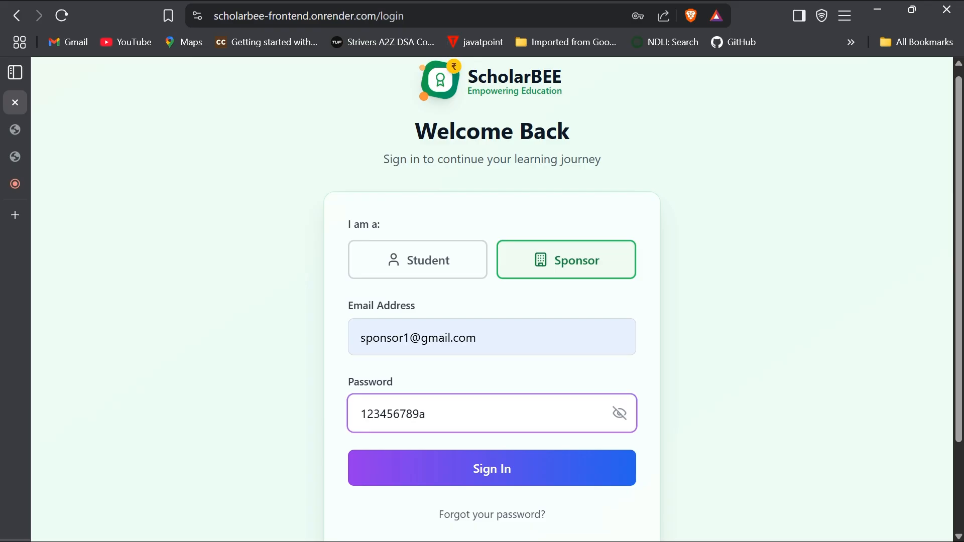
{"action": "left_click", "coordinate": [492, 468]}
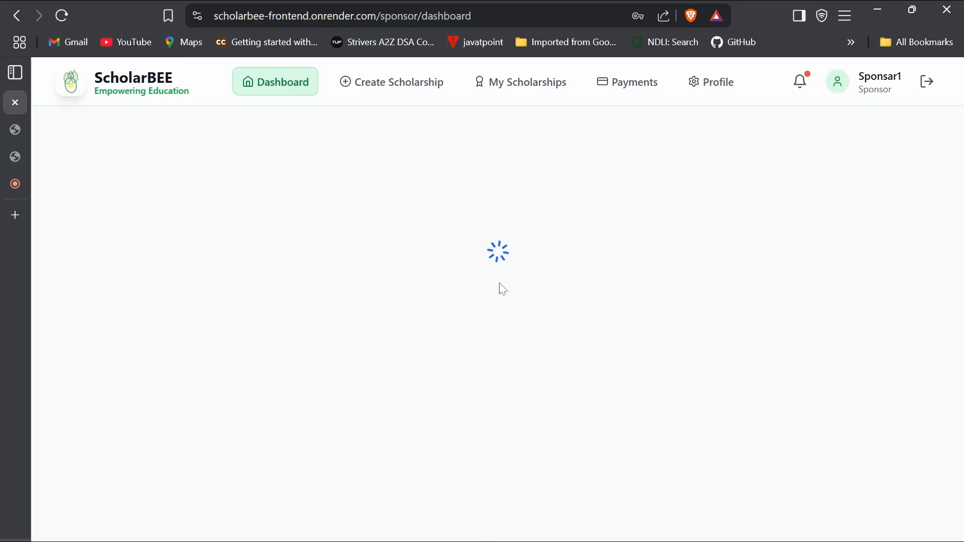
- Scroll the Sponsor Dashboard, then open Create Scholarship at step 1, Basic Details
{"action": "scroll", "coordinate": [503, 289], "scroll_direction": "down", "scroll_amount": 2}
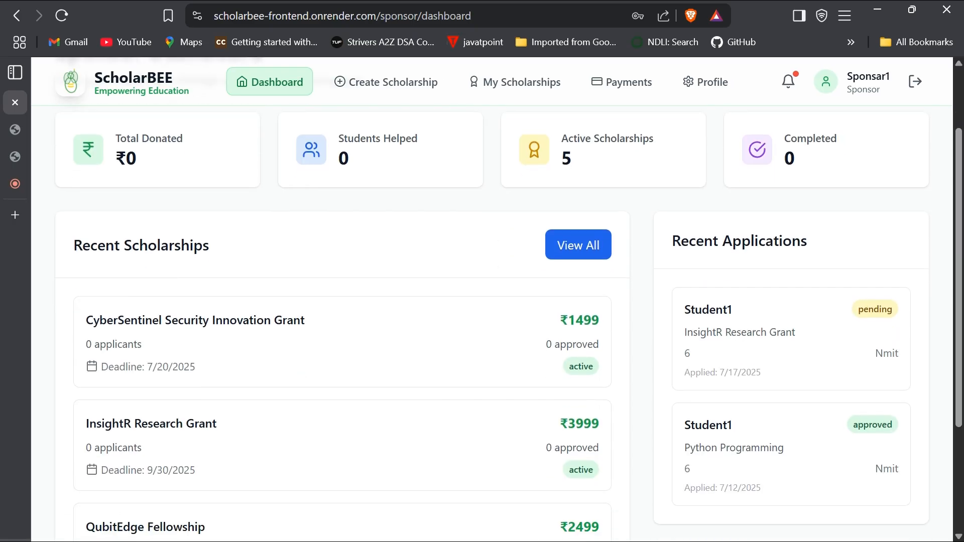
{"action": "scroll", "coordinate": [441, 166], "scroll_direction": "up", "scroll_amount": 2}
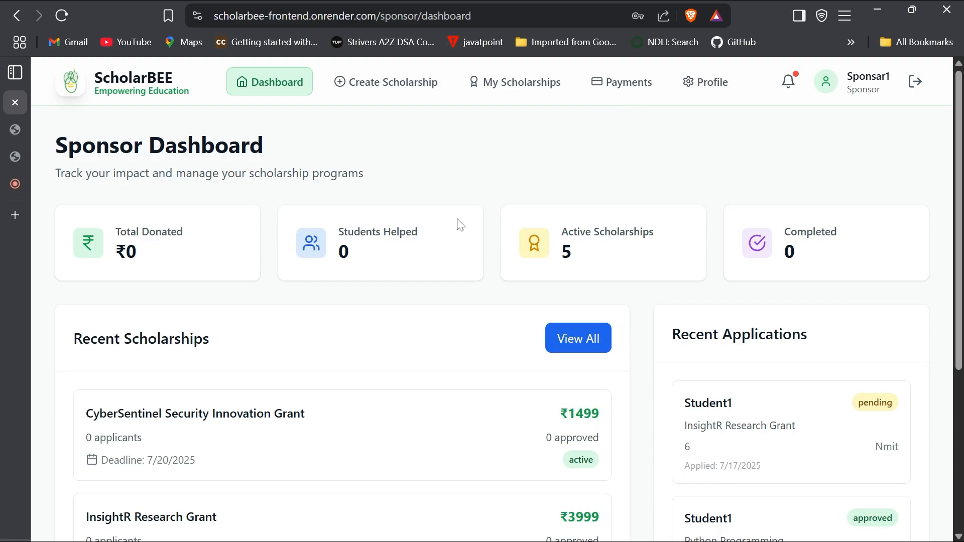
{"action": "scroll", "coordinate": [456, 222], "scroll_direction": "down", "scroll_amount": 1}
{"action": "left_click", "coordinate": [405, 93]}
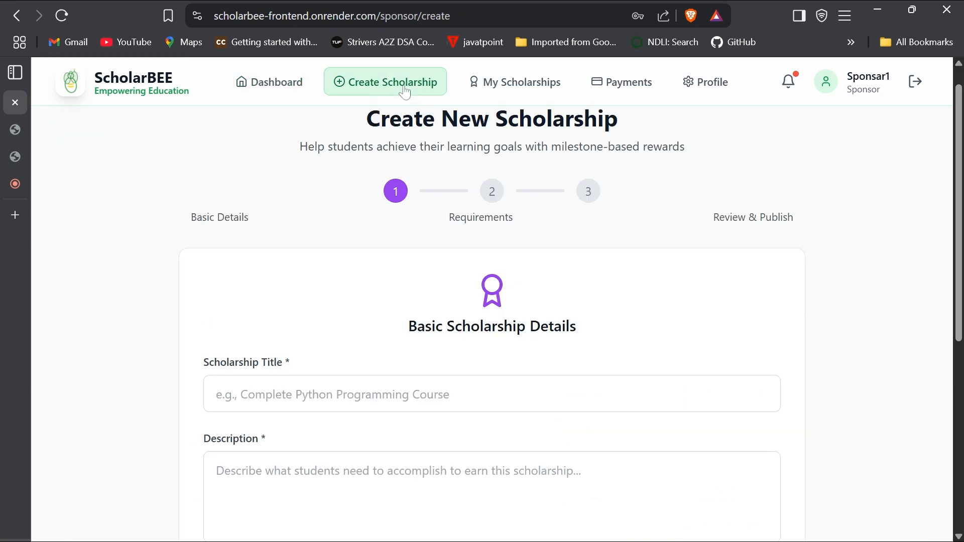
{"action": "scroll", "coordinate": [492, 302], "scroll_direction": "down", "scroll_amount": 1}
{"action": "scroll", "coordinate": [492, 301], "scroll_direction": "up", "scroll_amount": 1}
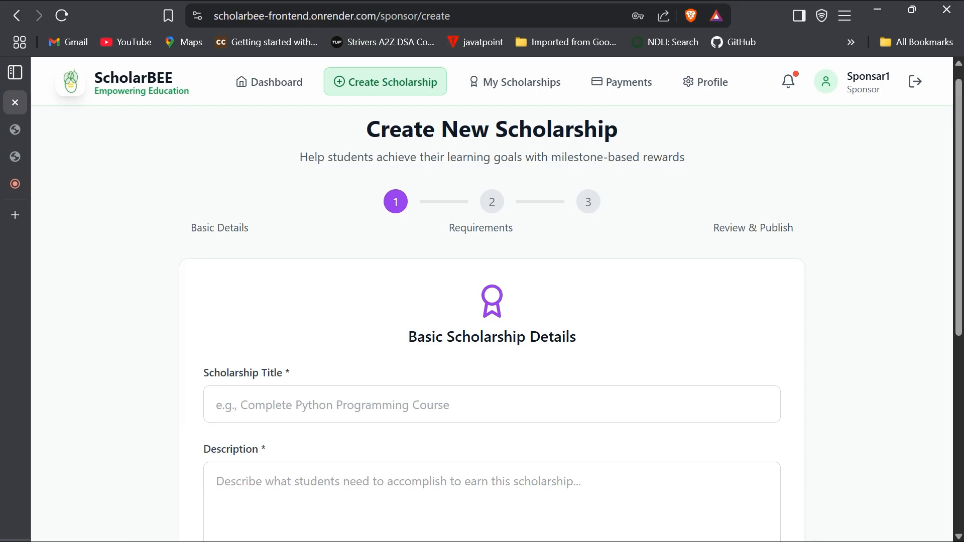
{"action": "scroll", "coordinate": [492, 301], "scroll_direction": "down", "scroll_amount": 2}
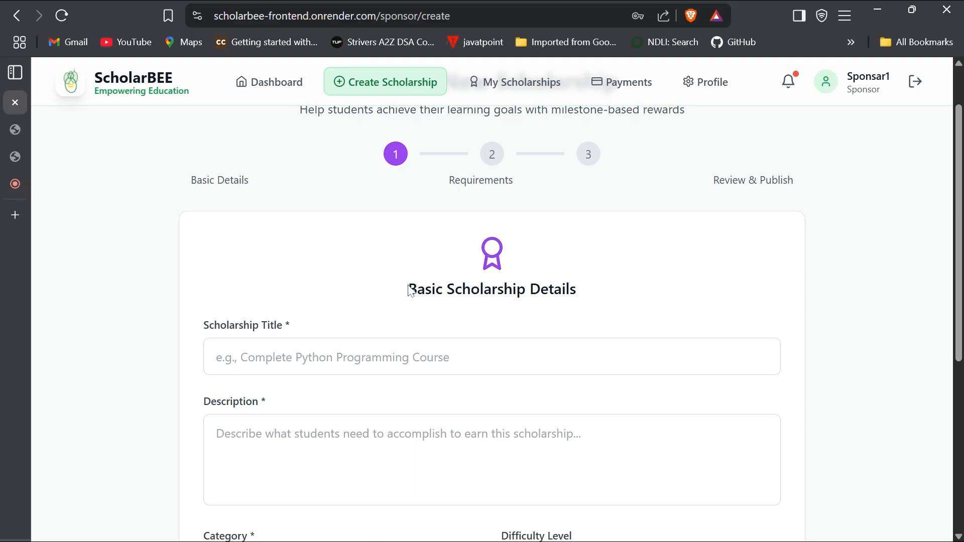
{"action": "scroll", "coordinate": [411, 290], "scroll_direction": "down", "scroll_amount": 4}
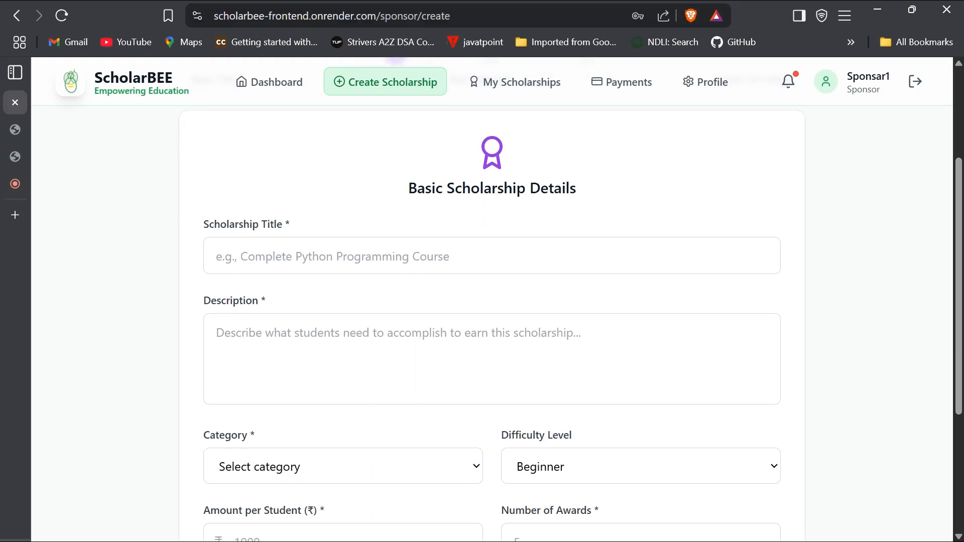
{"action": "scroll", "coordinate": [492, 301], "scroll_direction": "down", "scroll_amount": 4}
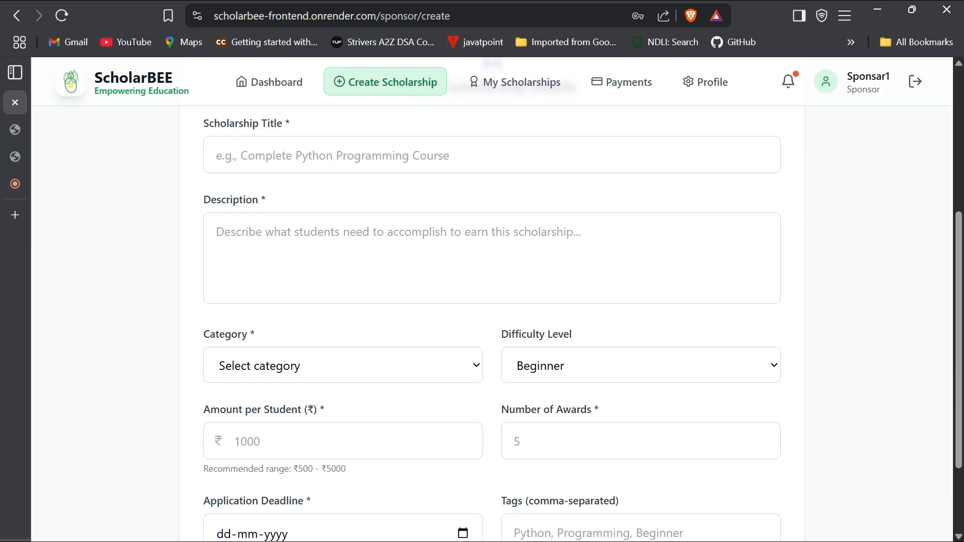
{"action": "scroll", "coordinate": [492, 302], "scroll_direction": "down", "scroll_amount": 2}
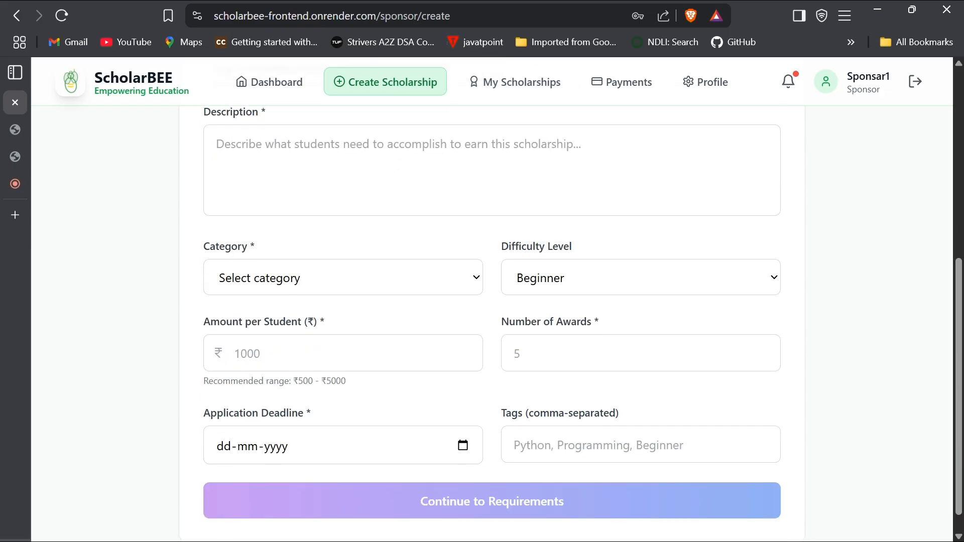
{"action": "scroll", "coordinate": [492, 301], "scroll_direction": "up", "scroll_amount": 3}
{"action": "scroll", "coordinate": [492, 301], "scroll_direction": "down", "scroll_amount": 3}
{"action": "scroll", "coordinate": [454, 218], "scroll_direction": "up", "scroll_amount": 5}
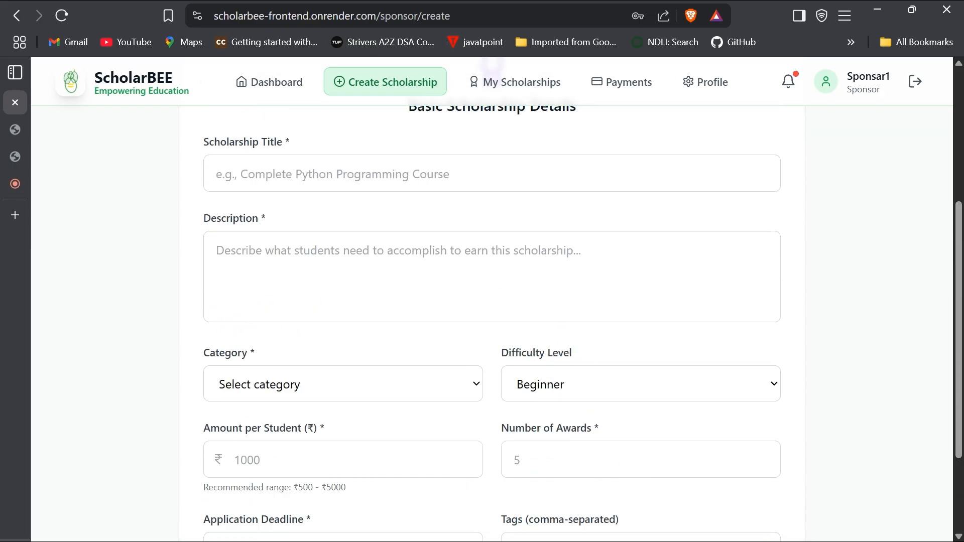
{"action": "scroll", "coordinate": [455, 218], "scroll_direction": "down", "scroll_amount": 5}
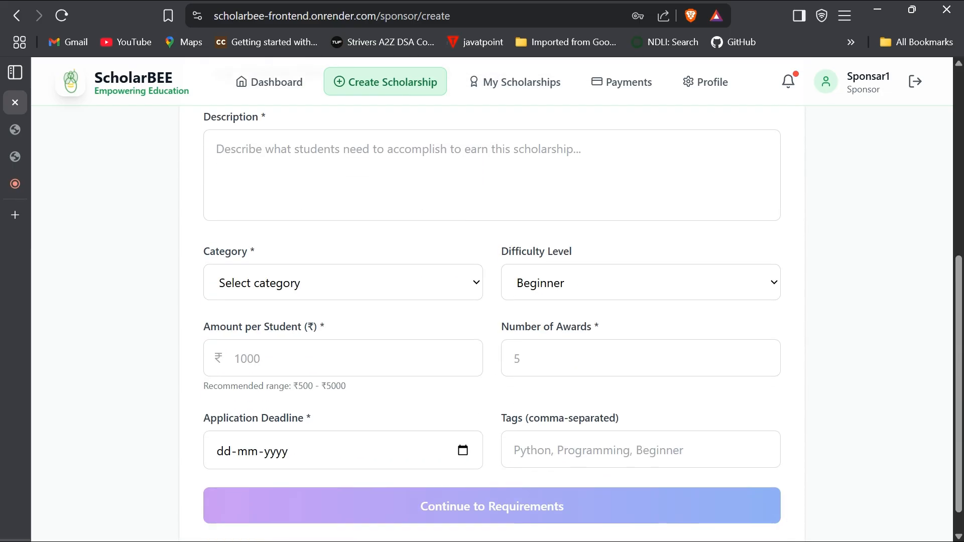
{"action": "scroll", "coordinate": [454, 219], "scroll_direction": "up", "scroll_amount": 5}
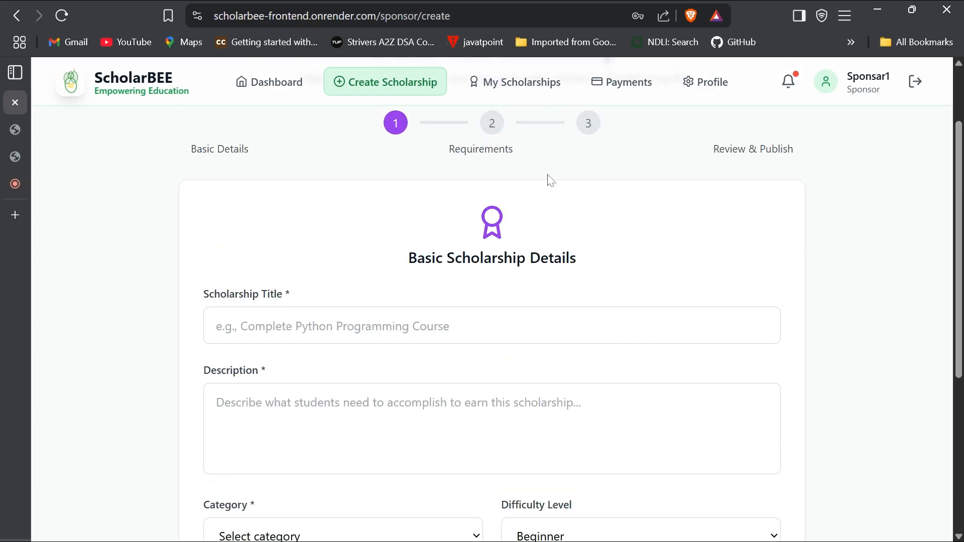
{"action": "scroll", "coordinate": [462, 308], "scroll_direction": "down", "scroll_amount": 5}
{"action": "scroll", "coordinate": [507, 355], "scroll_direction": "up", "scroll_amount": 5}
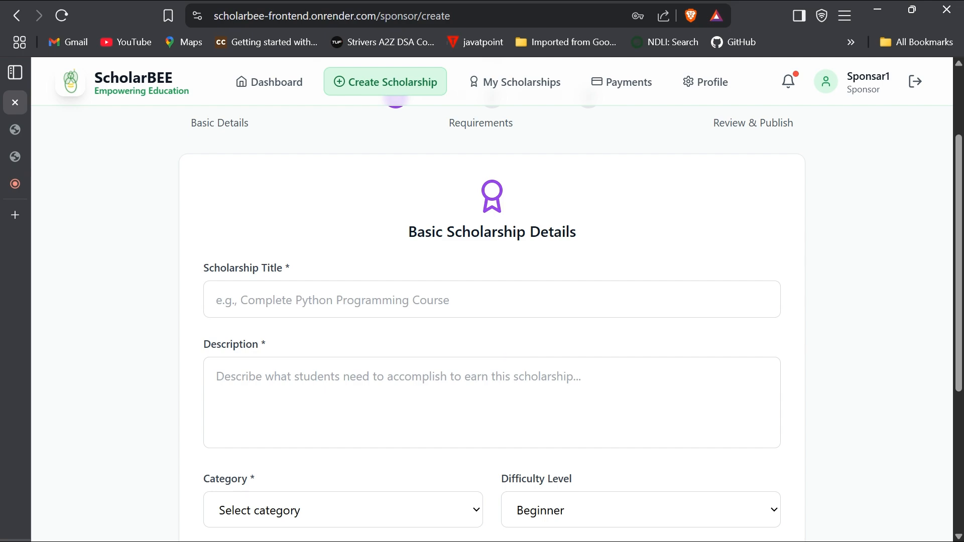
- Browse the five active scholarship cards, check the empty Payment History, then return to Dashboard
{"action": "left_click", "coordinate": [526, 80]}
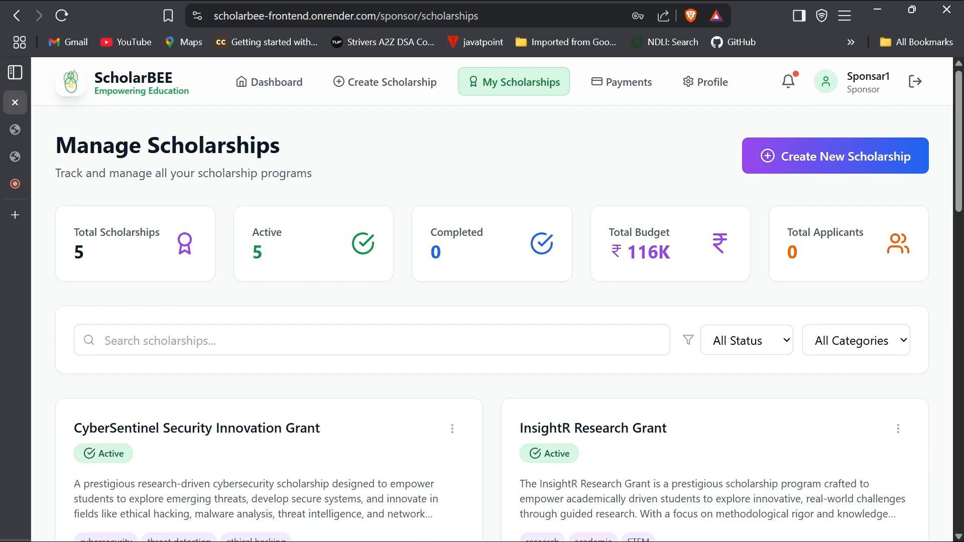
{"action": "scroll", "coordinate": [549, 351], "scroll_direction": "down", "scroll_amount": 5}
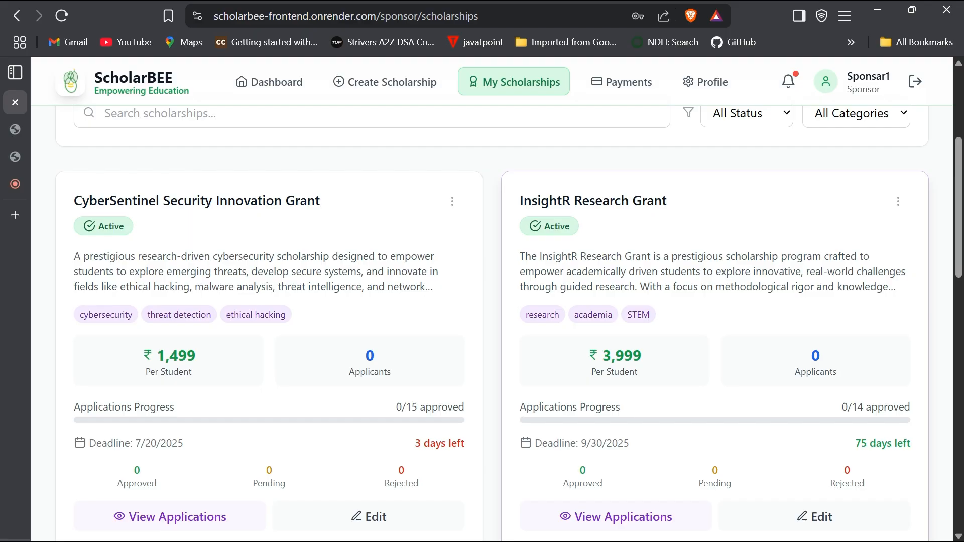
{"action": "scroll", "coordinate": [524, 228], "scroll_direction": "down", "scroll_amount": 1}
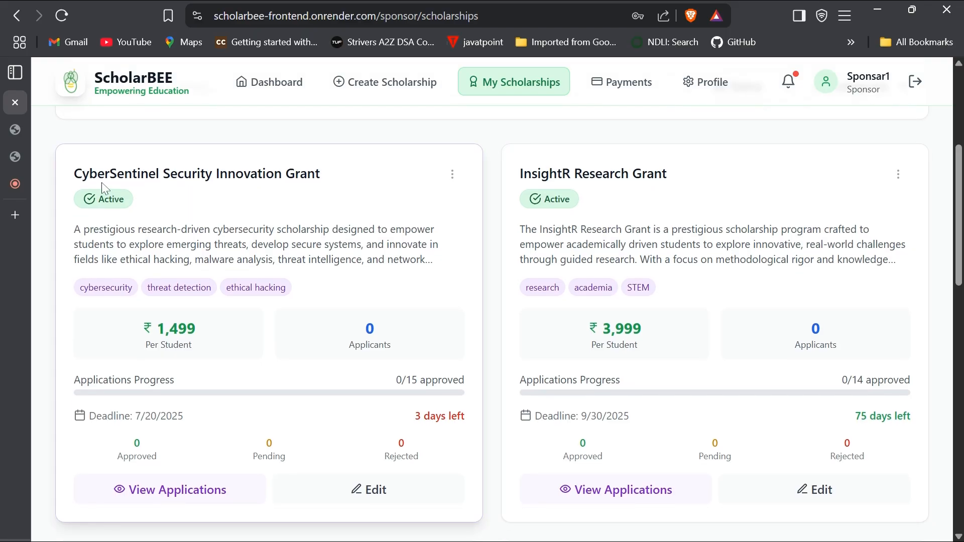
{"action": "scroll", "coordinate": [524, 228], "scroll_direction": "down", "scroll_amount": 8}
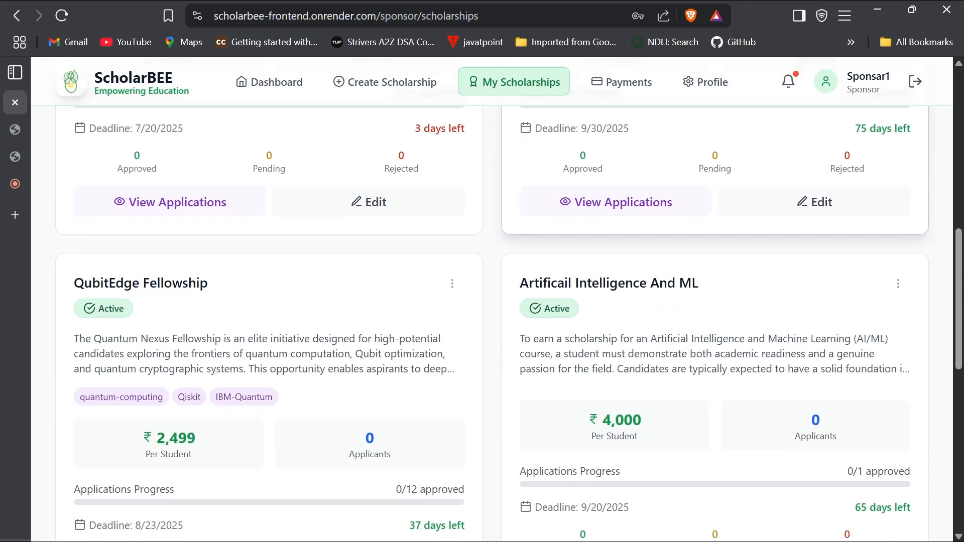
{"action": "scroll", "coordinate": [502, 321], "scroll_direction": "down", "scroll_amount": 3}
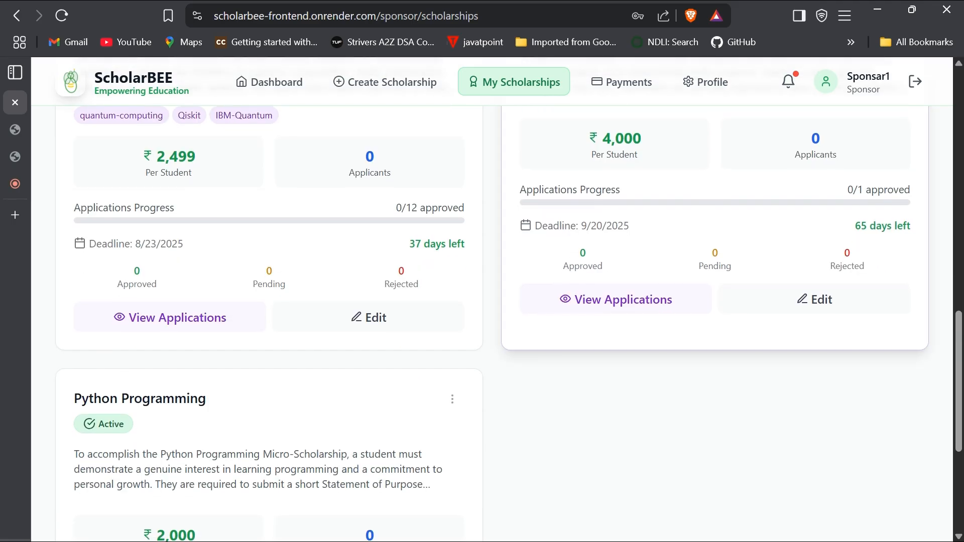
{"action": "scroll", "coordinate": [502, 321], "scroll_direction": "down", "scroll_amount": 3}
{"action": "scroll", "coordinate": [502, 321], "scroll_direction": "up", "scroll_amount": 8}
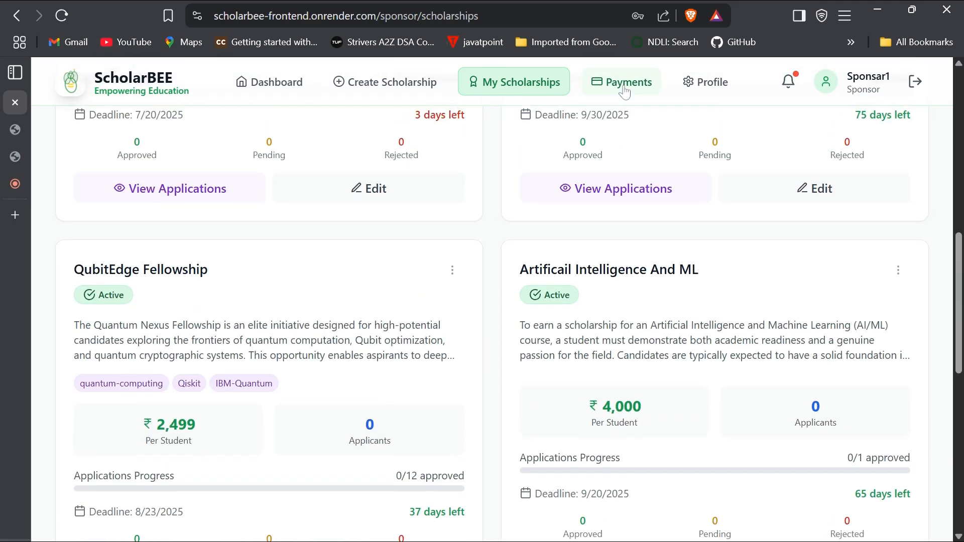
{"action": "left_click", "coordinate": [625, 92]}
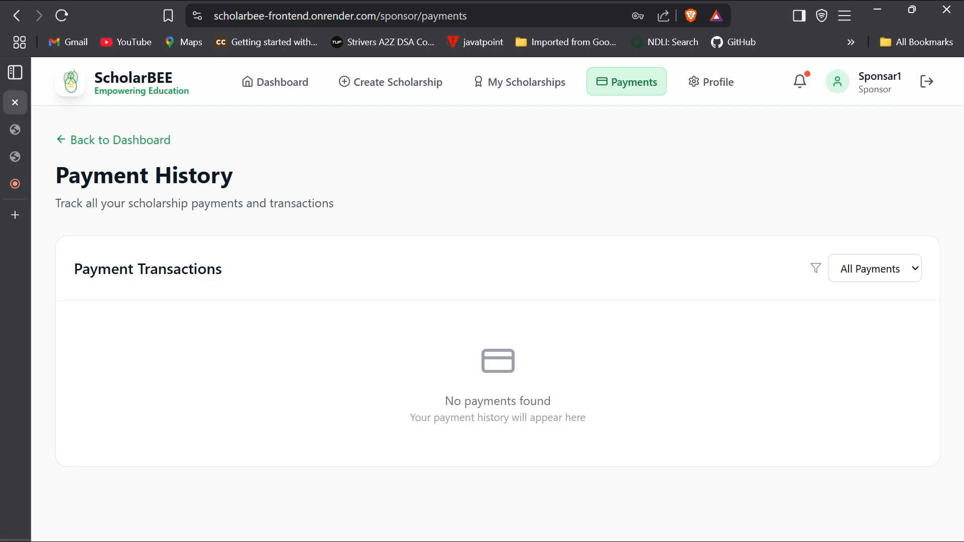
{"action": "left_click", "coordinate": [277, 92]}
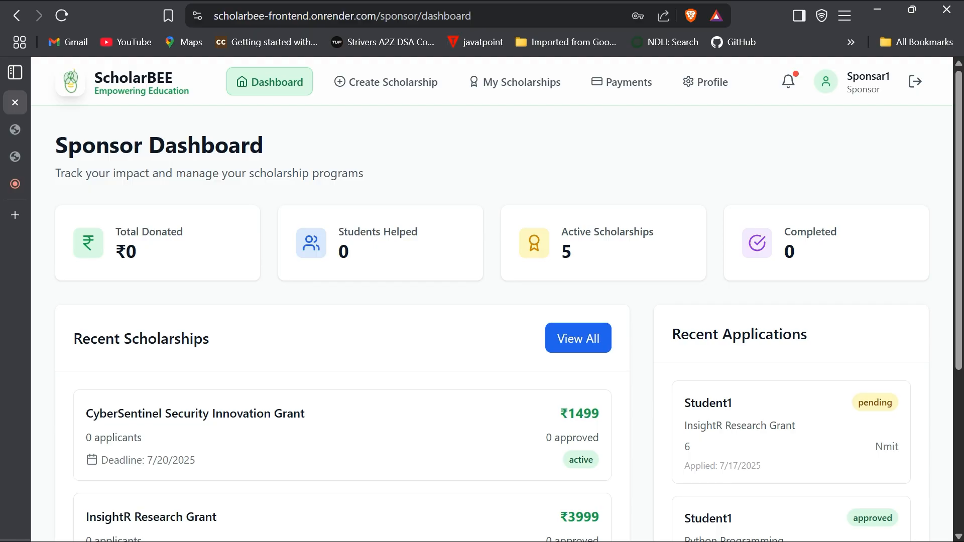
- Scan Recent Scholarships and Recent Applications, then open My Scholarships (5 active, ₹116K budget)
{"action": "scroll", "coordinate": [234, 236], "scroll_direction": "down", "scroll_amount": 1}
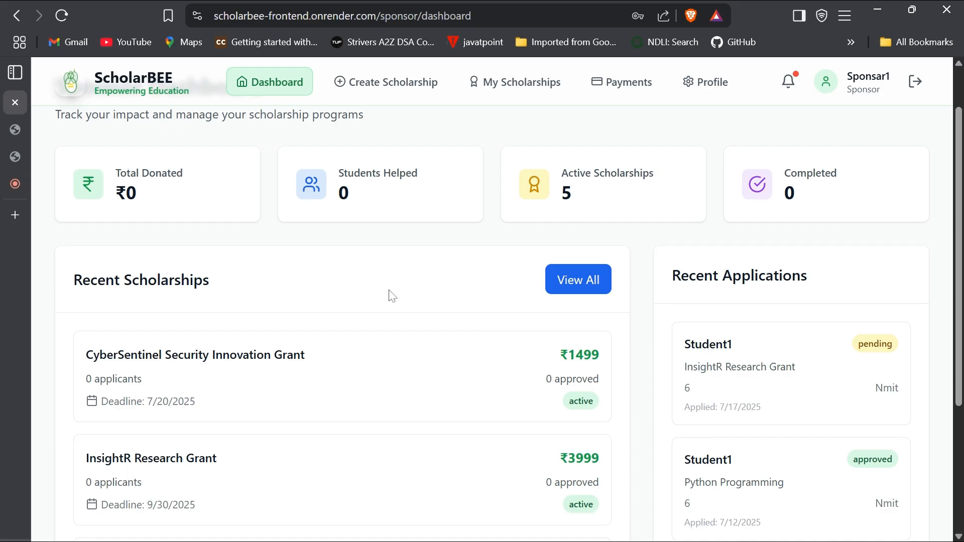
{"action": "scroll", "coordinate": [394, 306], "scroll_direction": "down", "scroll_amount": 4}
{"action": "scroll", "coordinate": [396, 306], "scroll_direction": "up", "scroll_amount": 1}
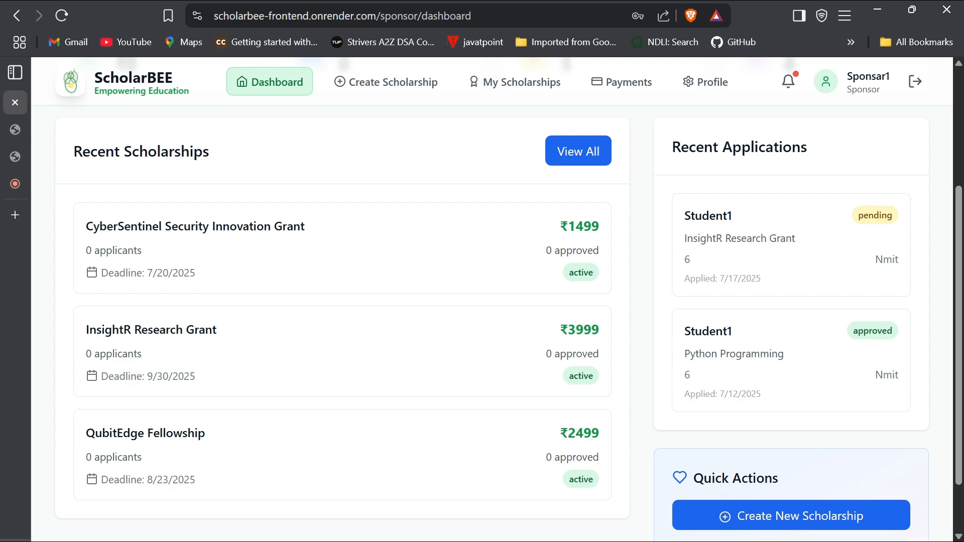
{"action": "scroll", "coordinate": [777, 420], "scroll_direction": "up", "scroll_amount": 3}
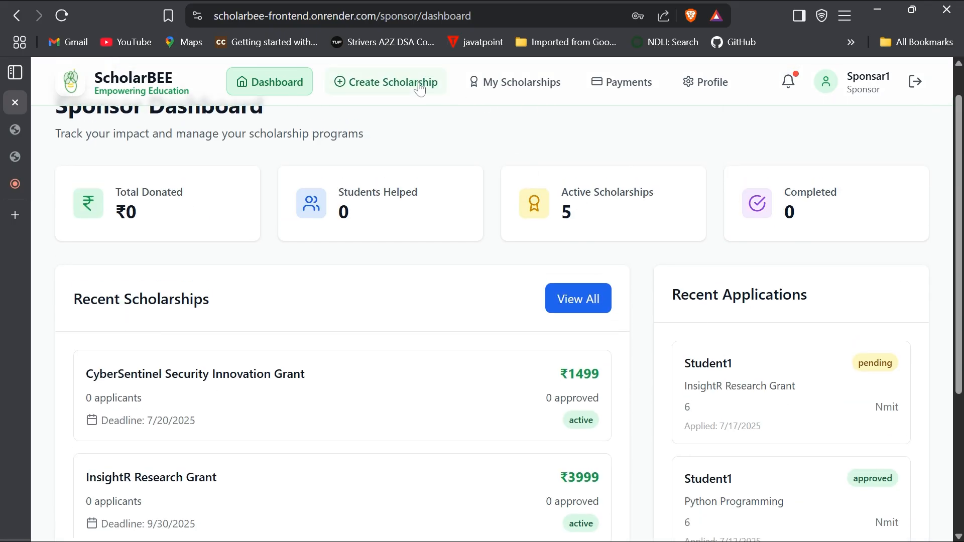
{"action": "left_click", "coordinate": [472, 86]}
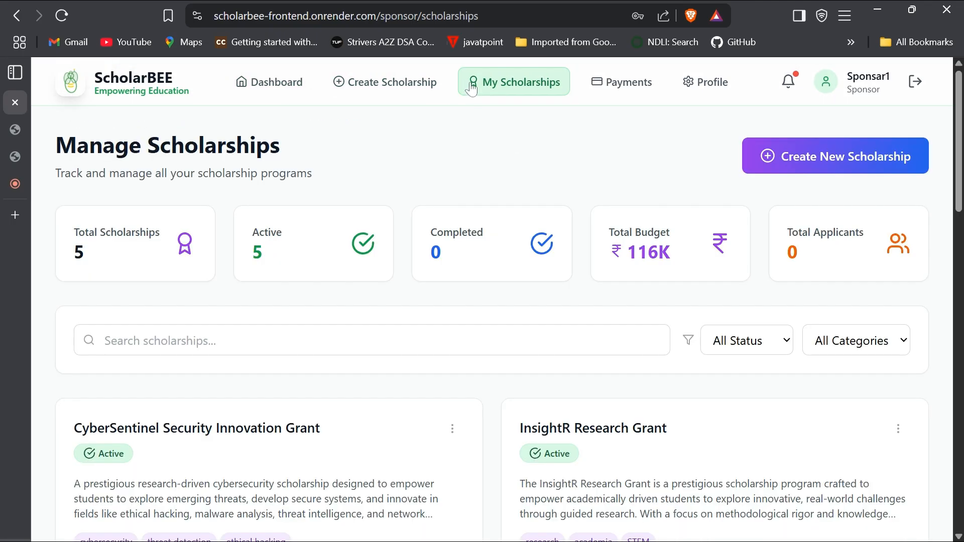
- Browse the Manage Scholarships cards and view the InsightR Research Grant's received applications
{"action": "scroll", "coordinate": [448, 315], "scroll_direction": "down", "scroll_amount": 6}
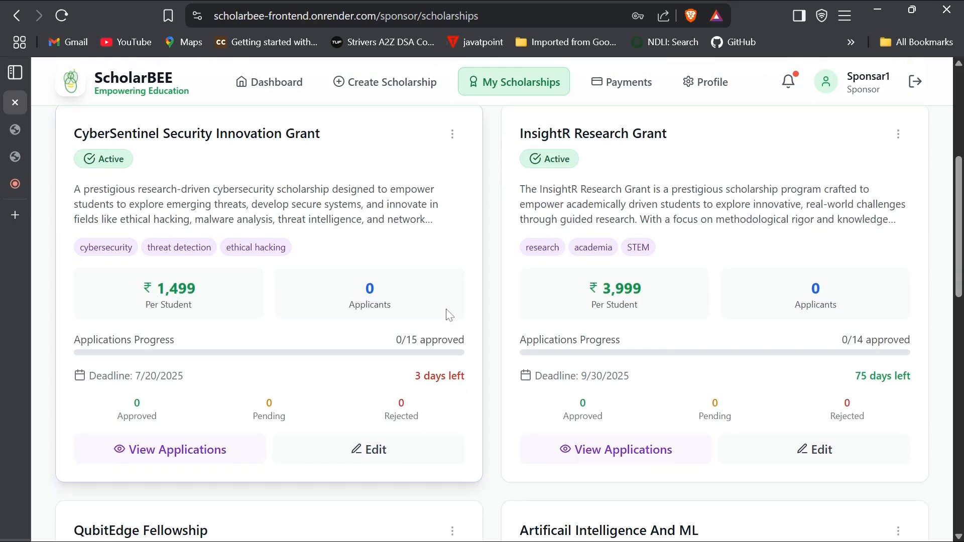
{"action": "scroll", "coordinate": [448, 315], "scroll_direction": "down", "scroll_amount": 10}
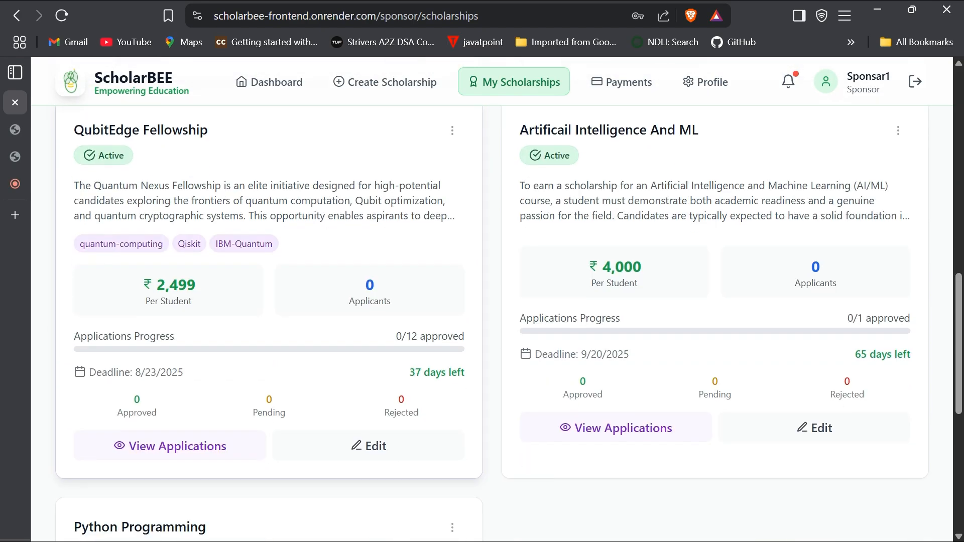
{"action": "scroll", "coordinate": [448, 314], "scroll_direction": "down", "scroll_amount": 5}
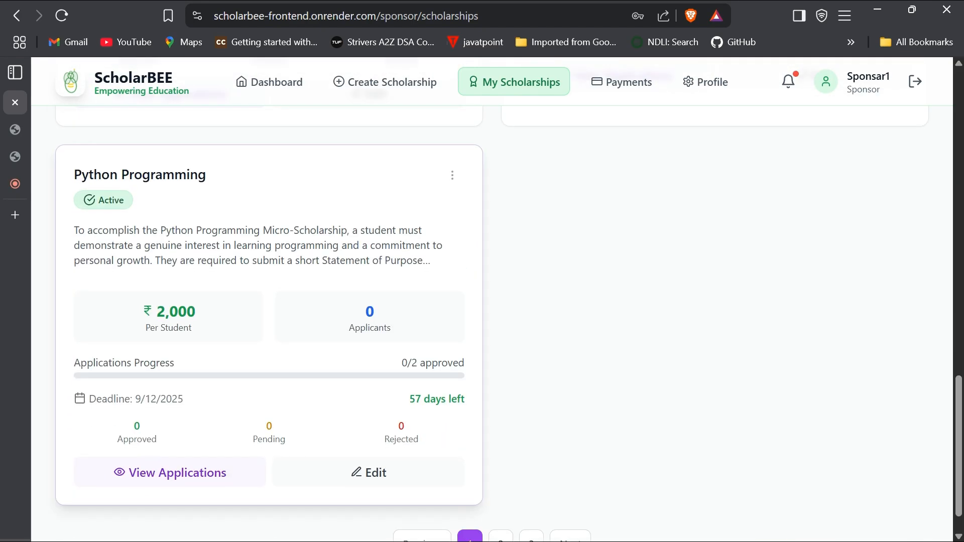
{"action": "scroll", "coordinate": [449, 314], "scroll_direction": "up", "scroll_amount": 2}
{"action": "scroll", "coordinate": [301, 305], "scroll_direction": "up", "scroll_amount": 8}
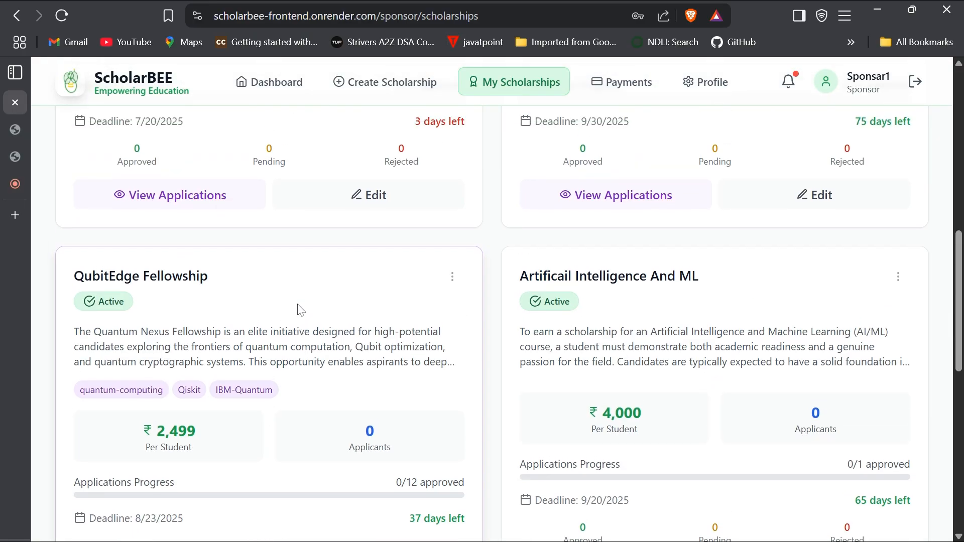
{"action": "scroll", "coordinate": [301, 309], "scroll_direction": "up", "scroll_amount": 5}
{"action": "scroll", "coordinate": [452, 331], "scroll_direction": "down", "scroll_amount": 2}
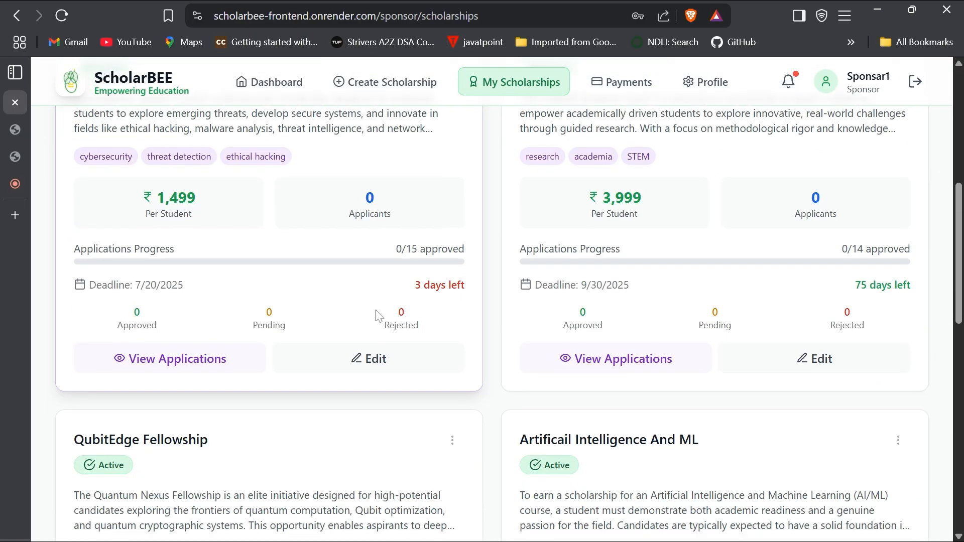
{"action": "left_click", "coordinate": [570, 358]}
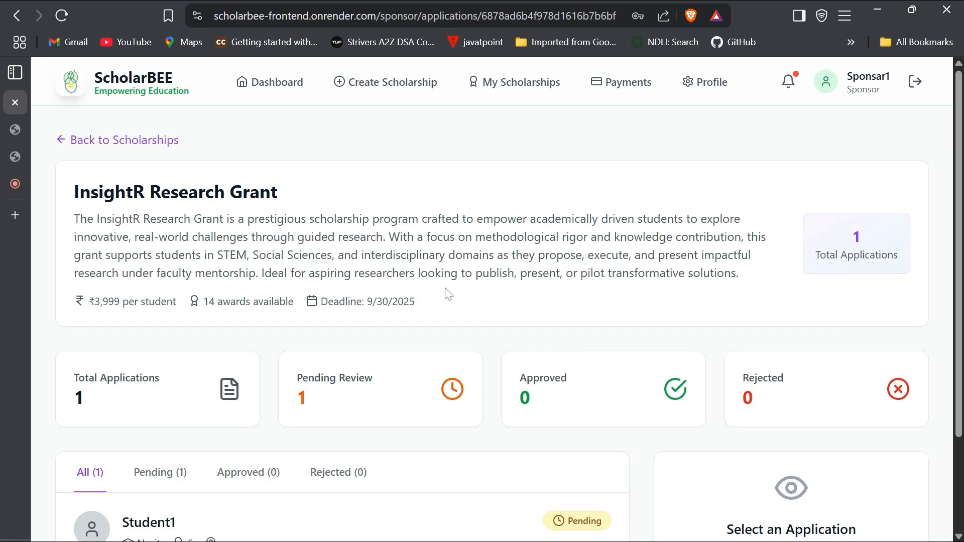
- Approve the student's pending InsightR Research Grant application
{"action": "scroll", "coordinate": [322, 292], "scroll_direction": "down", "scroll_amount": 2}
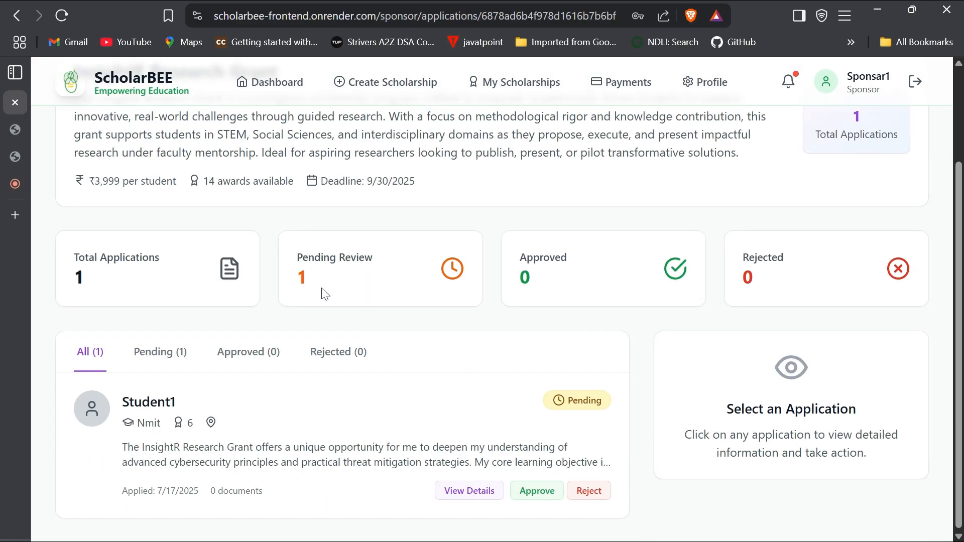
{"action": "scroll", "coordinate": [324, 293], "scroll_direction": "up", "scroll_amount": 2}
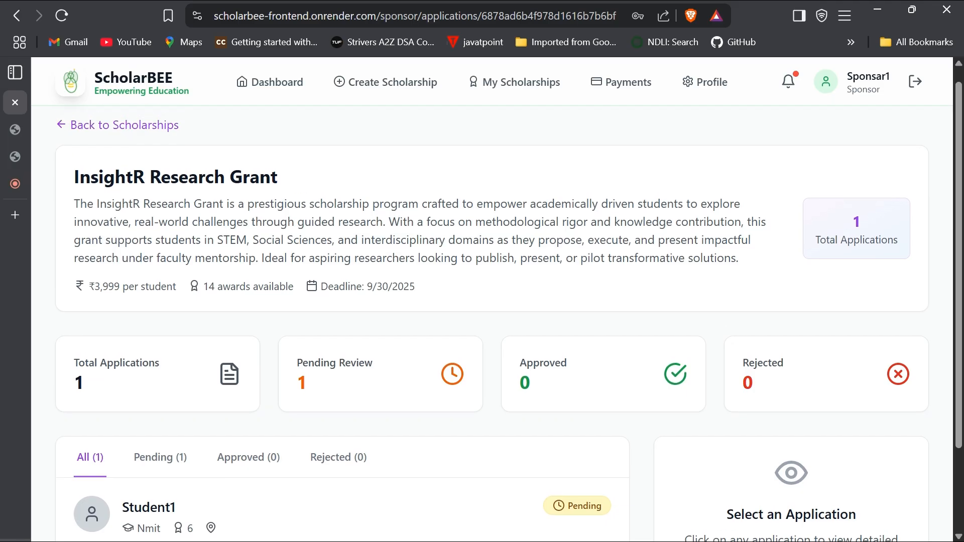
{"action": "scroll", "coordinate": [492, 322], "scroll_direction": "down", "scroll_amount": 2}
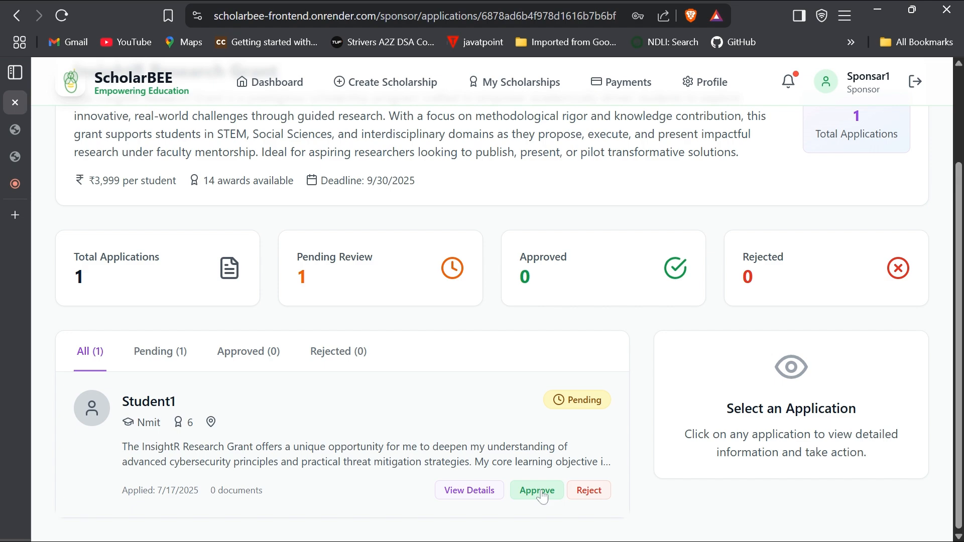
{"action": "left_click", "coordinate": [537, 490]}
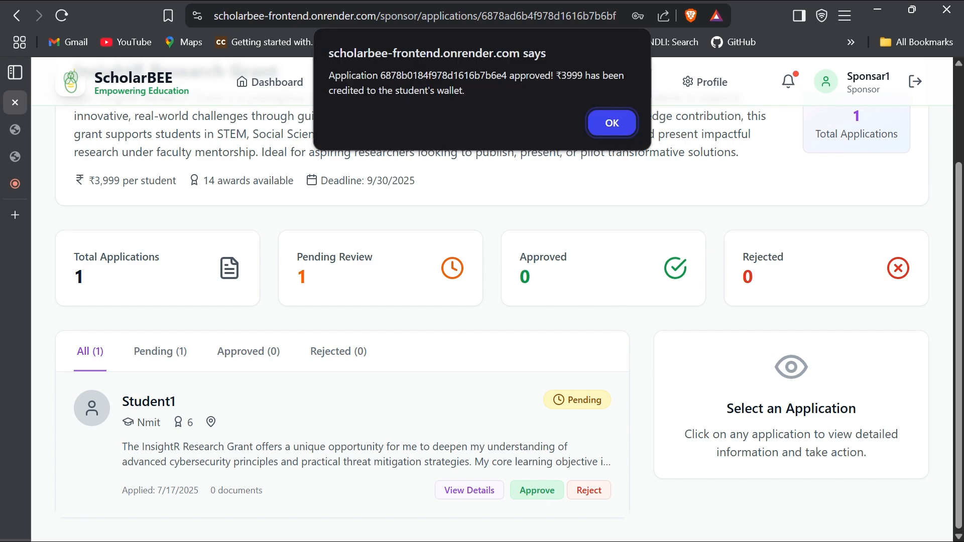
- Acknowledge the ₹3999 wallet-credit confirmation, approve again, and select the site address
{"action": "left_click_drag", "start_coordinate": [329, 76], "coordinate": [465, 90]}
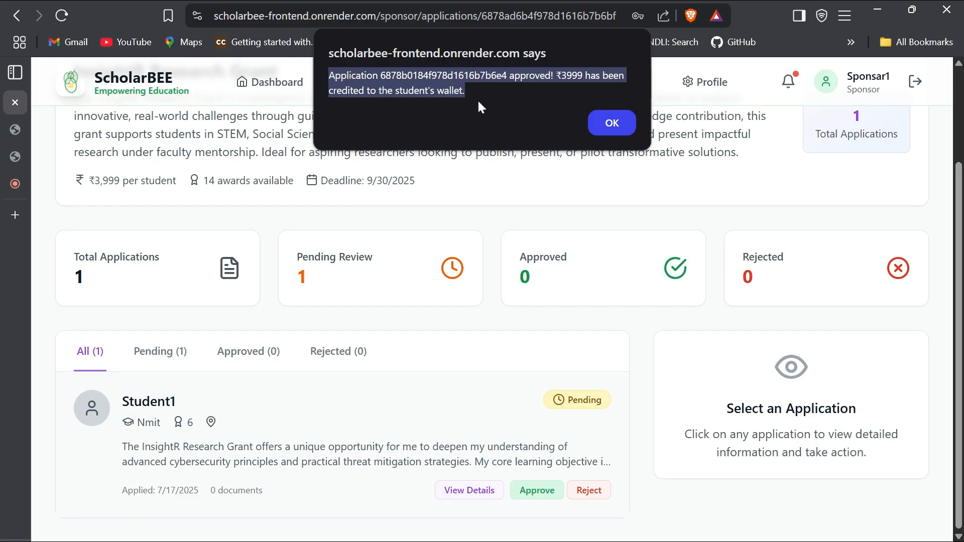
{"action": "left_click", "coordinate": [465, 90]}
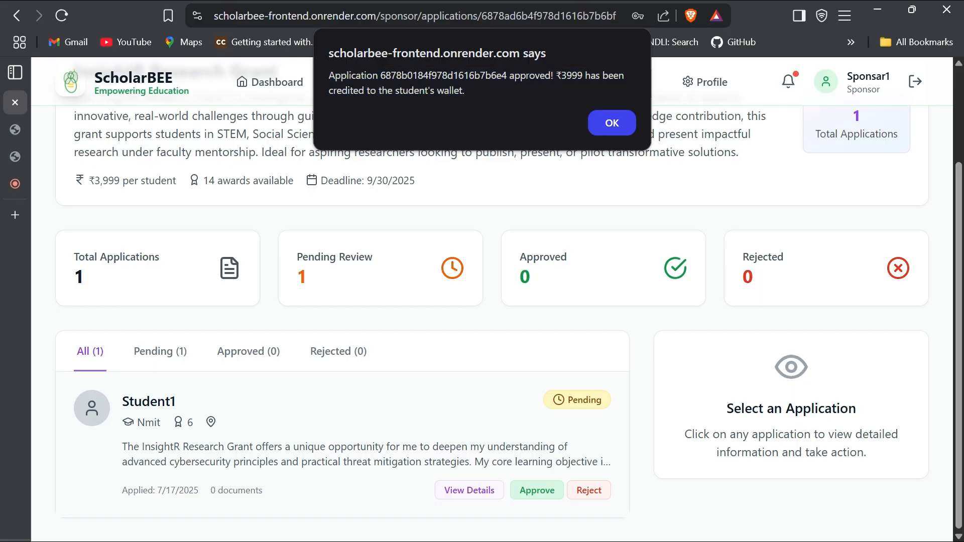
{"action": "left_click", "coordinate": [609, 121]}
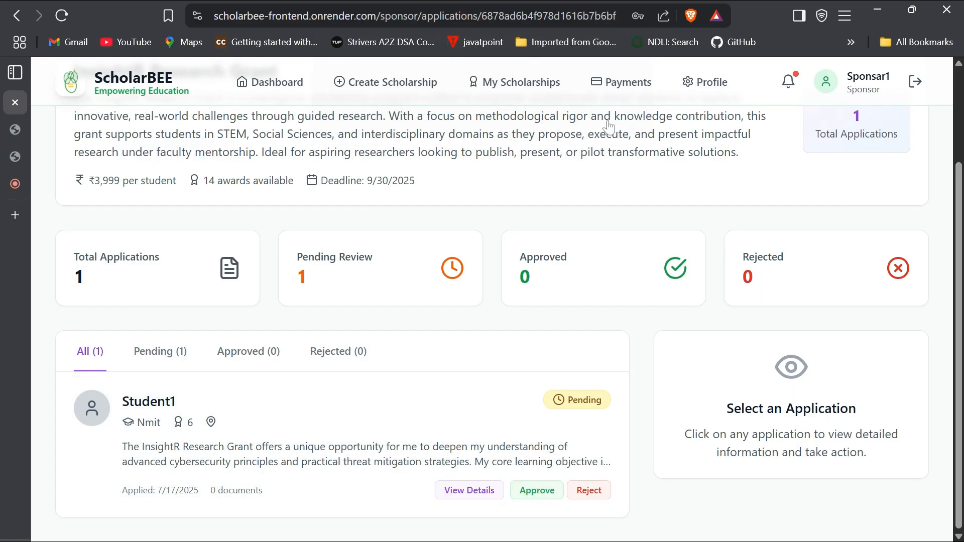
{"action": "left_click", "coordinate": [532, 490]}
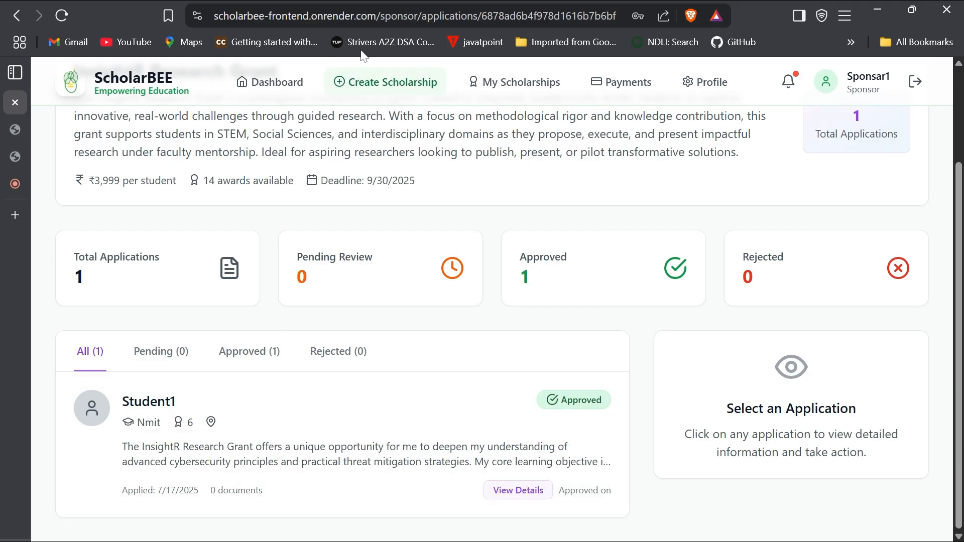
{"action": "left_click_drag", "start_coordinate": [379, 16], "coordinate": [171, 15]}
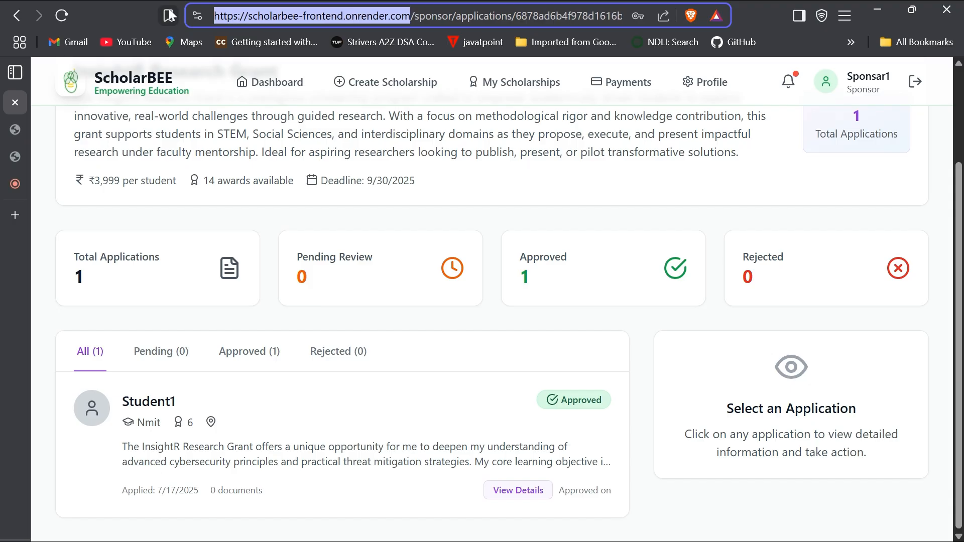
- Open the ScholarBEE site in a new browser tab and go to its login page
{"action": "key", "text": "ctrl+c"}
{"action": "key", "text": "ctrl+t"}
{"action": "key", "text": "ctrl+v"}
{"action": "key", "text": "Return"}
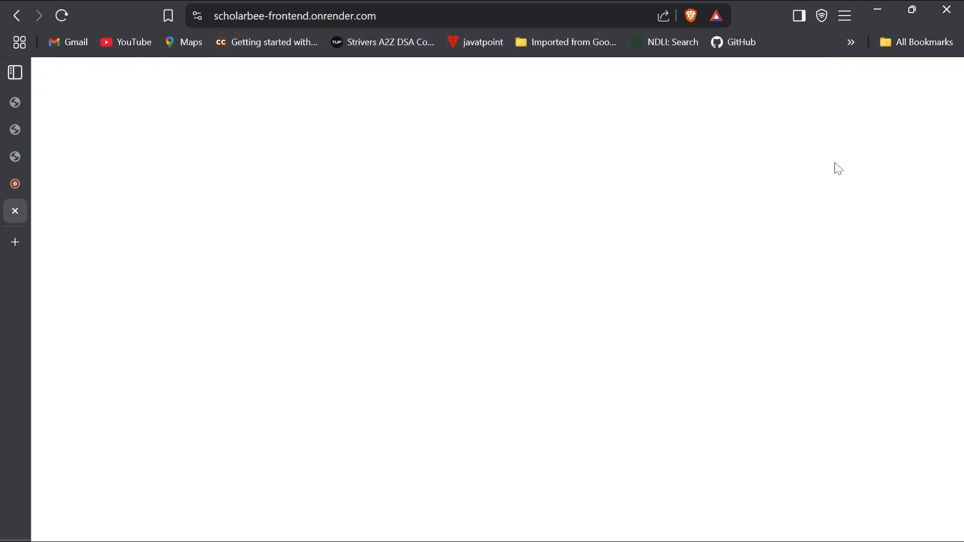
{"action": "left_click", "coordinate": [798, 83]}
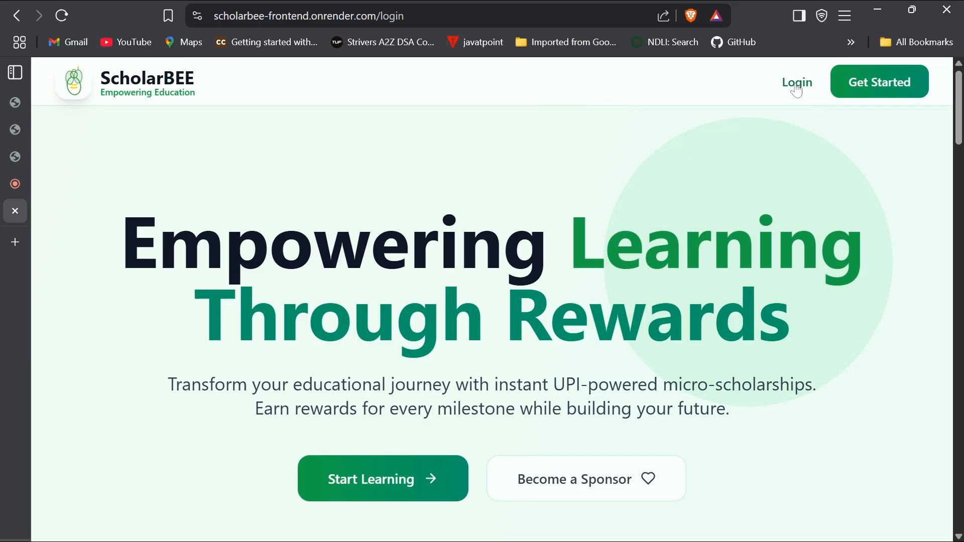
- Fill in the student's e-mail and account password, showing the password in plain text
{"action": "left_click", "coordinate": [492, 344]}
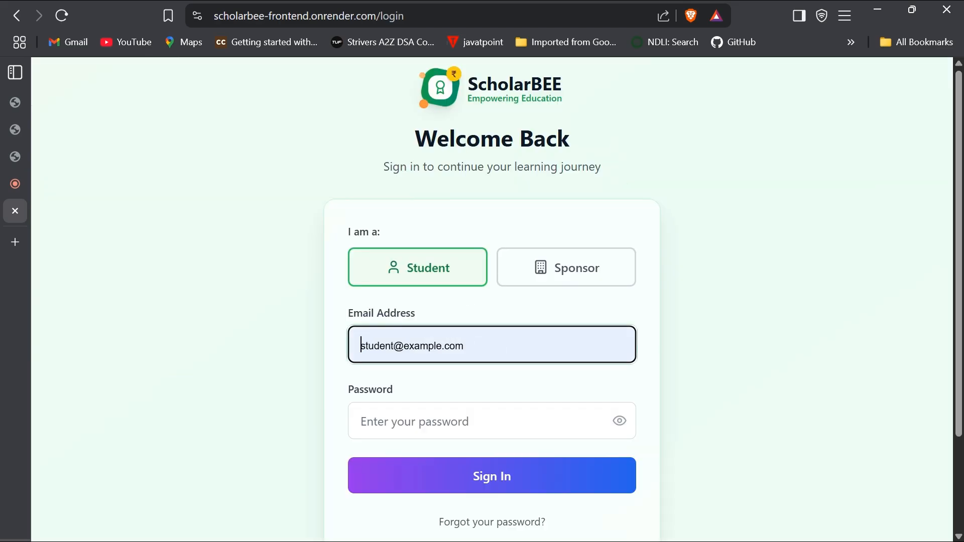
{"action": "left_click", "coordinate": [421, 395]}
{"action": "left_click", "coordinate": [425, 421]}
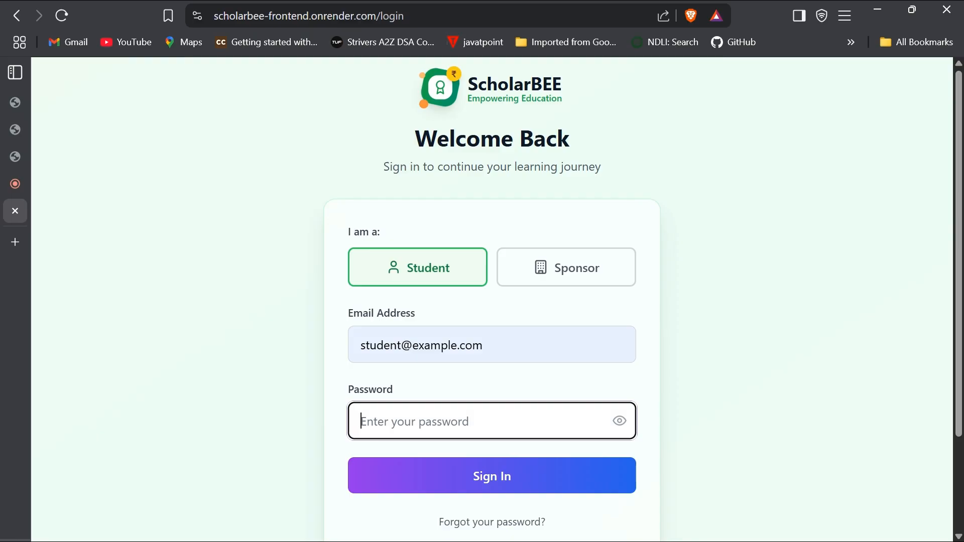
{"action": "type", "text": "•••••••••"}
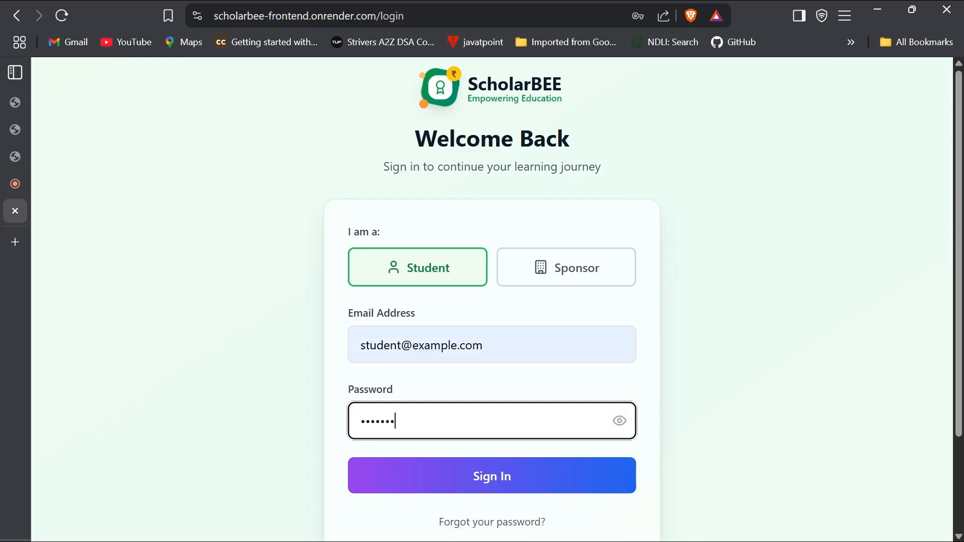
{"action": "type", "text": "a"}
{"action": "left_click", "coordinate": [619, 421]}
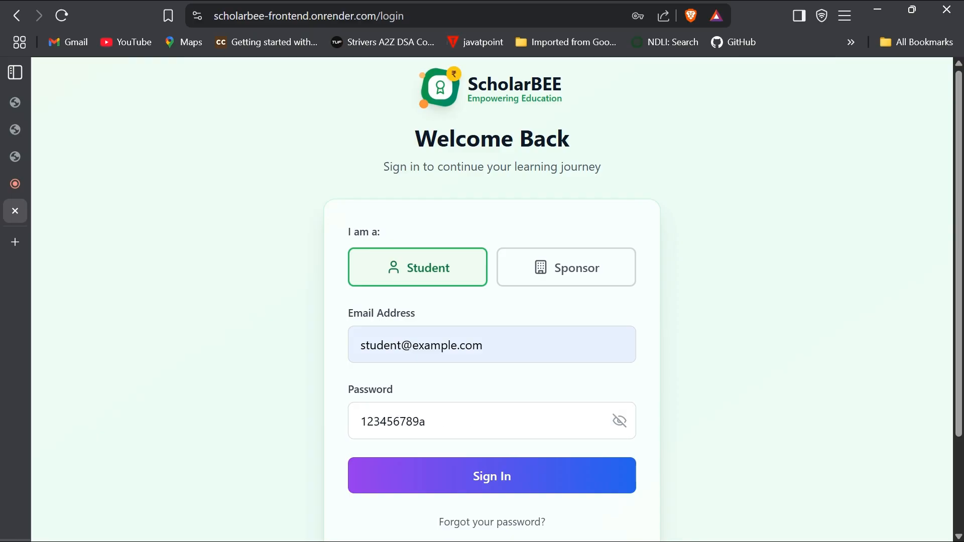
{"action": "left_click", "coordinate": [492, 476]}
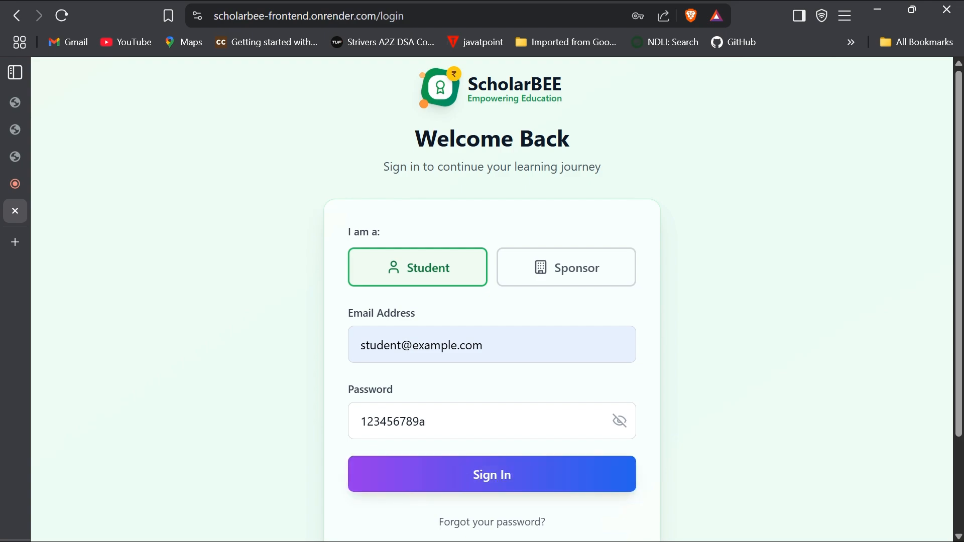
{"action": "scroll", "coordinate": [510, 410], "scroll_direction": "down", "scroll_amount": 2}
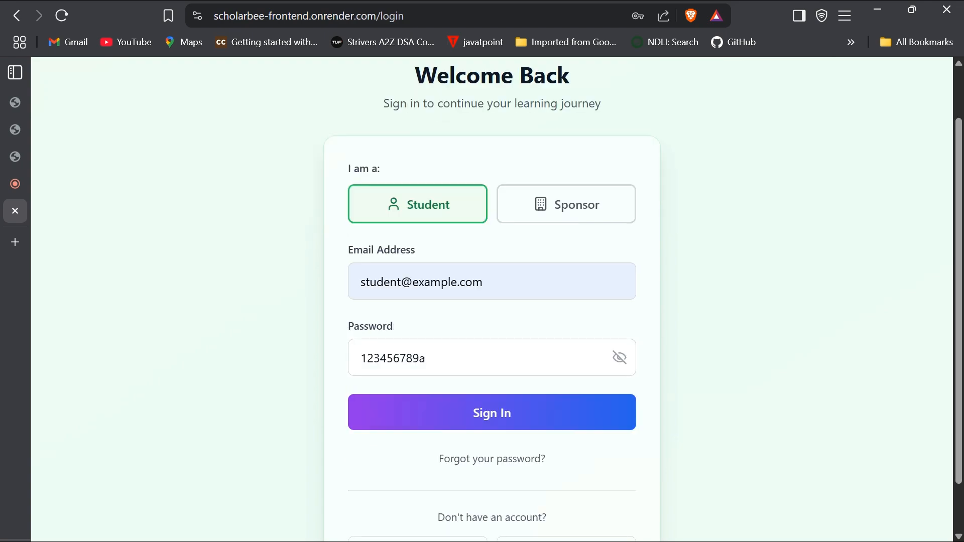
- Sign in as the student, correcting the e-mail address after the first attempt
{"action": "left_click", "coordinate": [475, 397]}
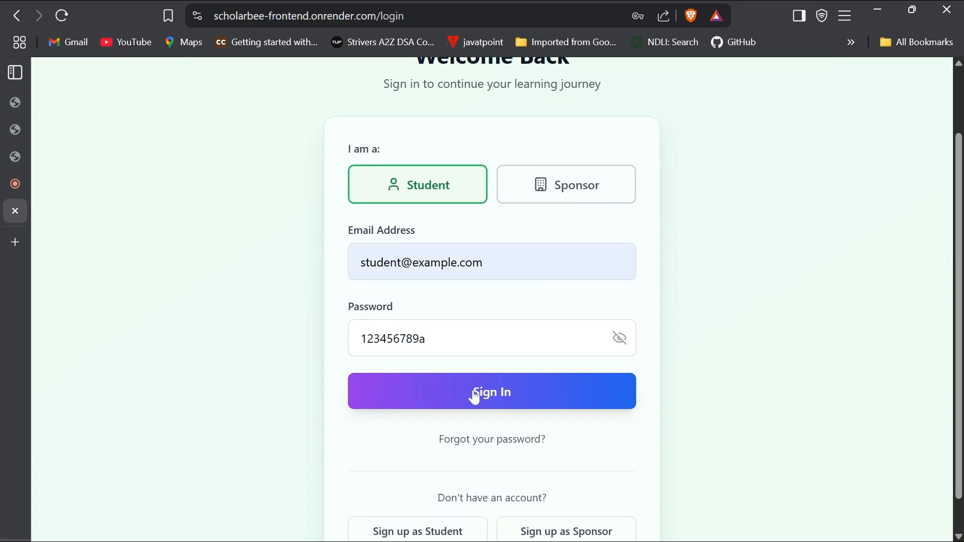
{"action": "left_click", "coordinate": [401, 262]}
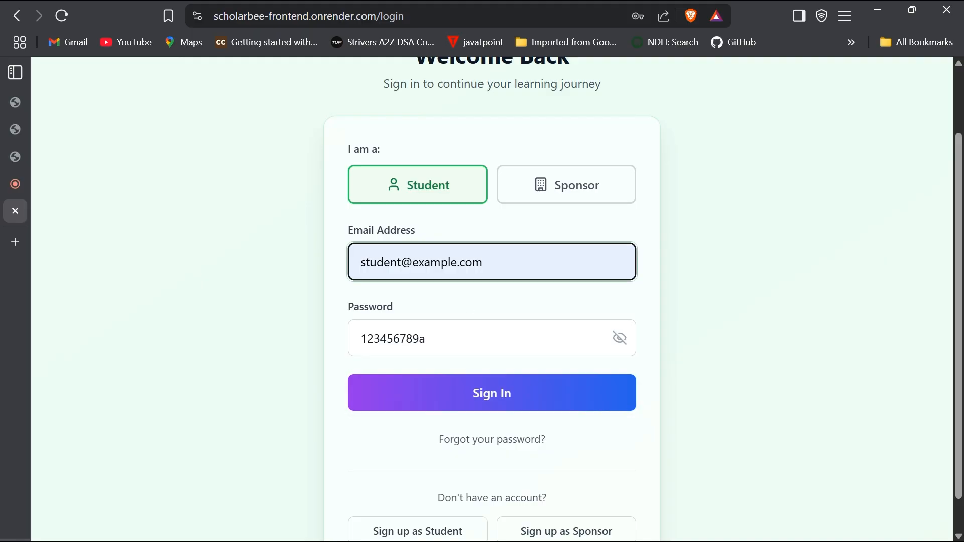
{"action": "type", "text": "1"}
{"action": "key", "text": "Return"}
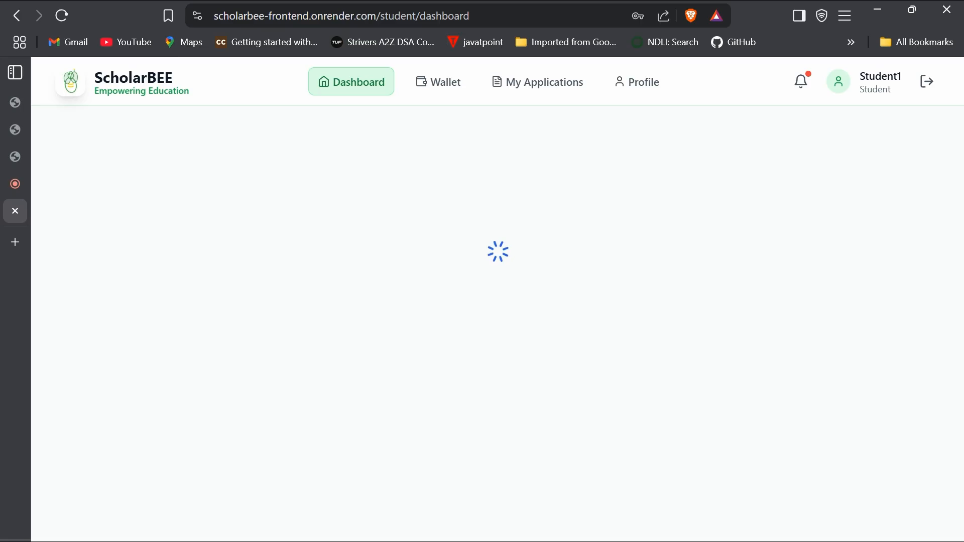
- Open the student's My Applications list
{"action": "scroll", "coordinate": [450, 308], "scroll_direction": "down", "scroll_amount": 3}
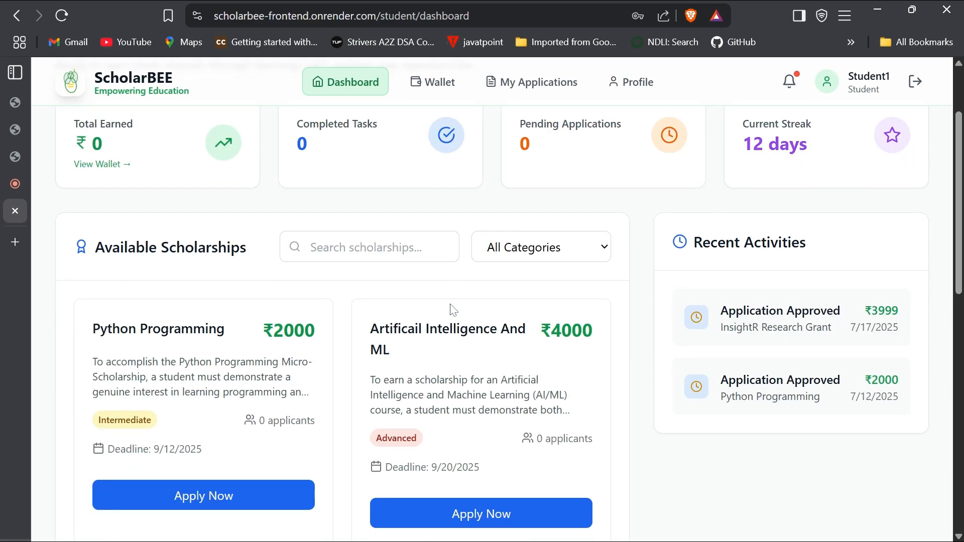
{"action": "scroll", "coordinate": [453, 310], "scroll_direction": "up", "scroll_amount": 3}
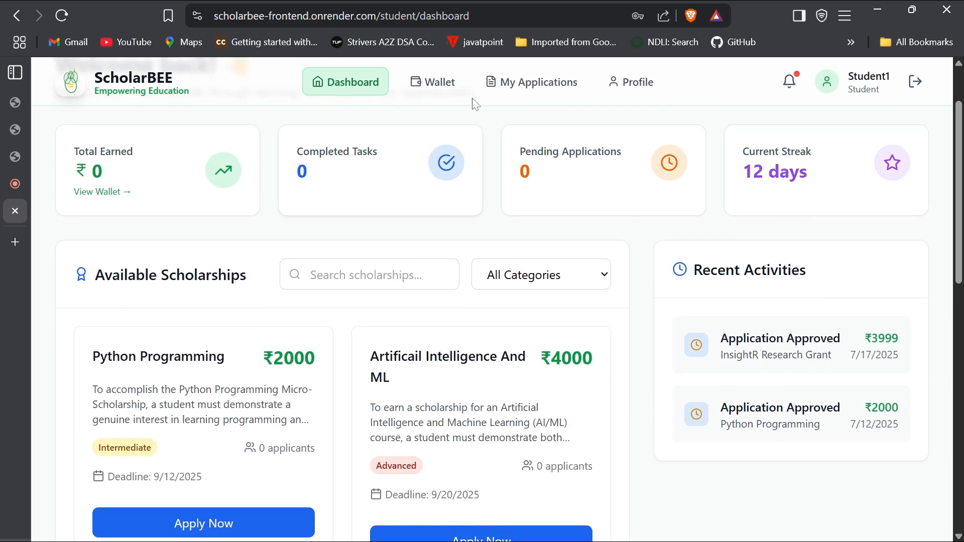
{"action": "left_click", "coordinate": [520, 92]}
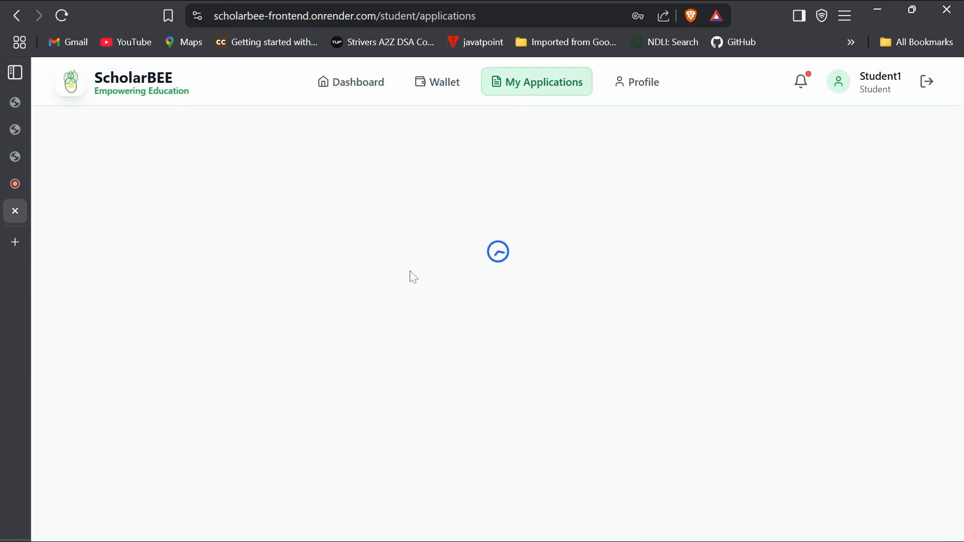
- Verify the InsightR Research Grant shows Approved, then return to the sponsor tab
{"action": "left_click", "coordinate": [18, 104]}
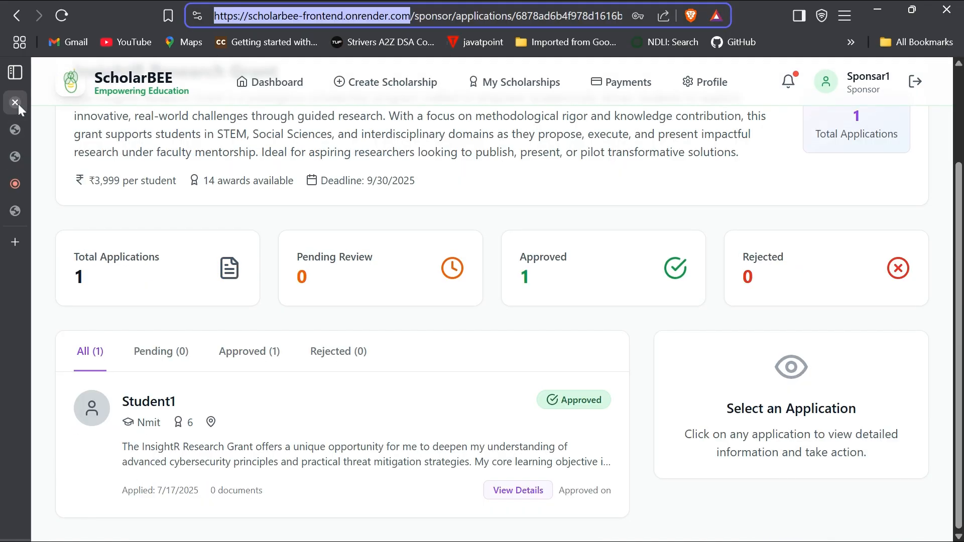
{"action": "left_click", "coordinate": [14, 214]}
{"action": "scroll", "coordinate": [700, 226], "scroll_direction": "down", "scroll_amount": 6}
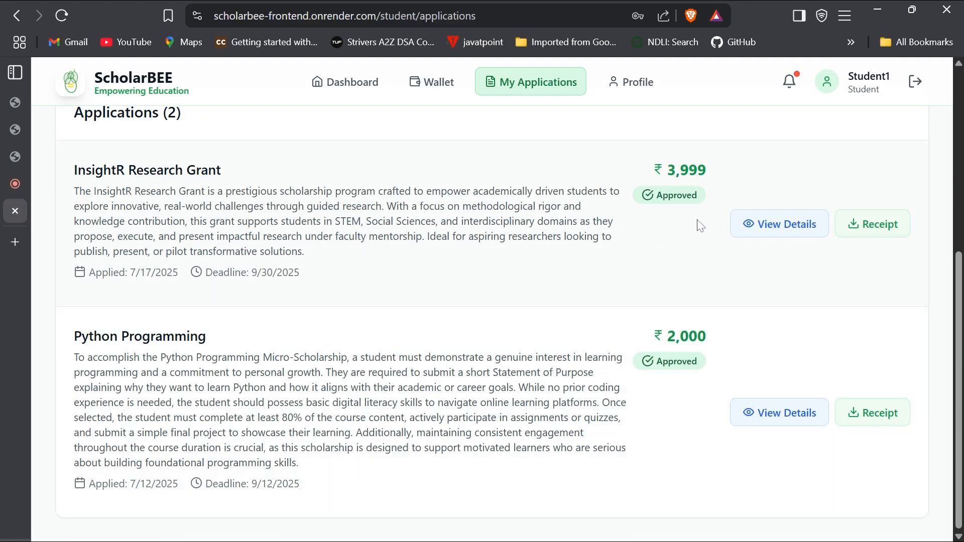
{"action": "left_click_drag", "start_coordinate": [698, 200], "coordinate": [649, 206]}
{"action": "left_click", "coordinate": [12, 104]}
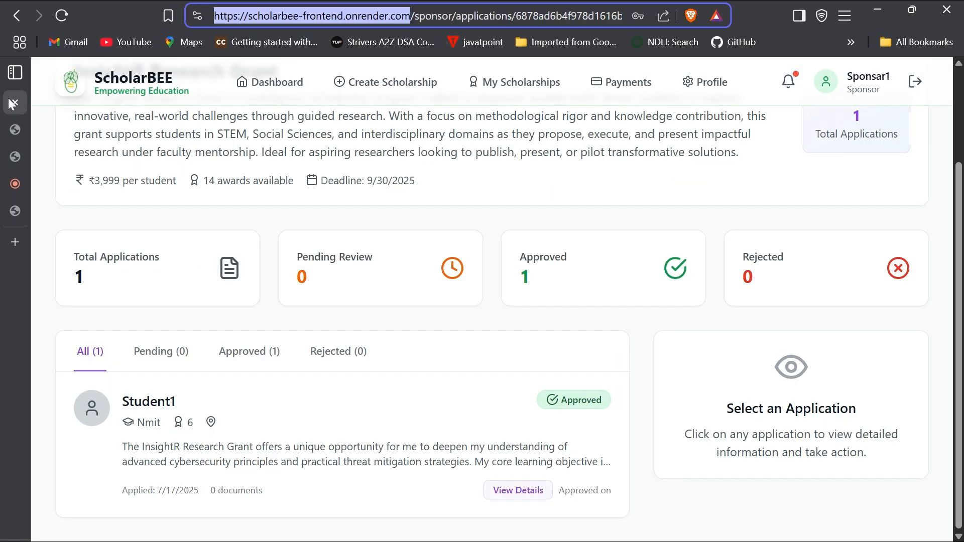
- Deselect the site address, scroll to the top, and switch to the screen-recorder.com tab
{"action": "left_click", "coordinate": [283, 323]}
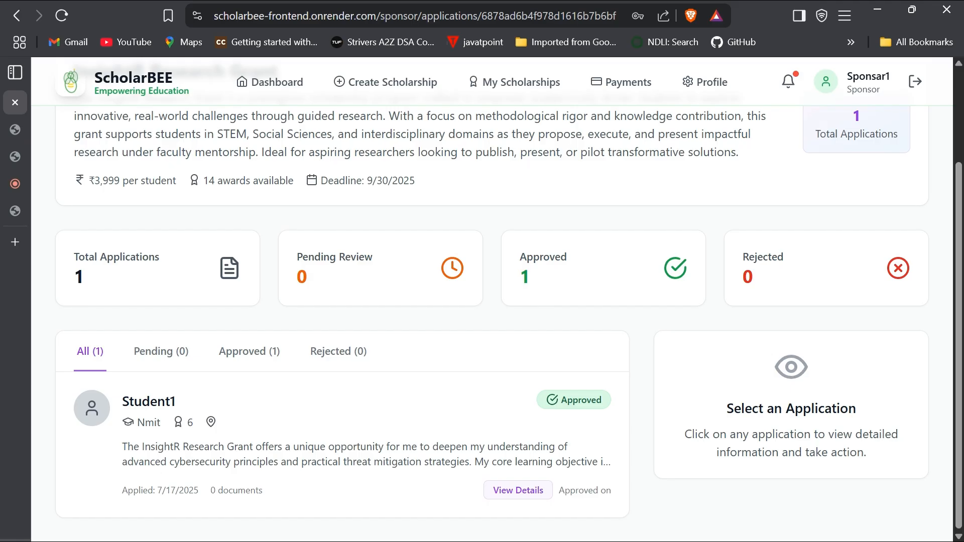
{"action": "scroll", "coordinate": [492, 301], "scroll_direction": "up", "scroll_amount": 3}
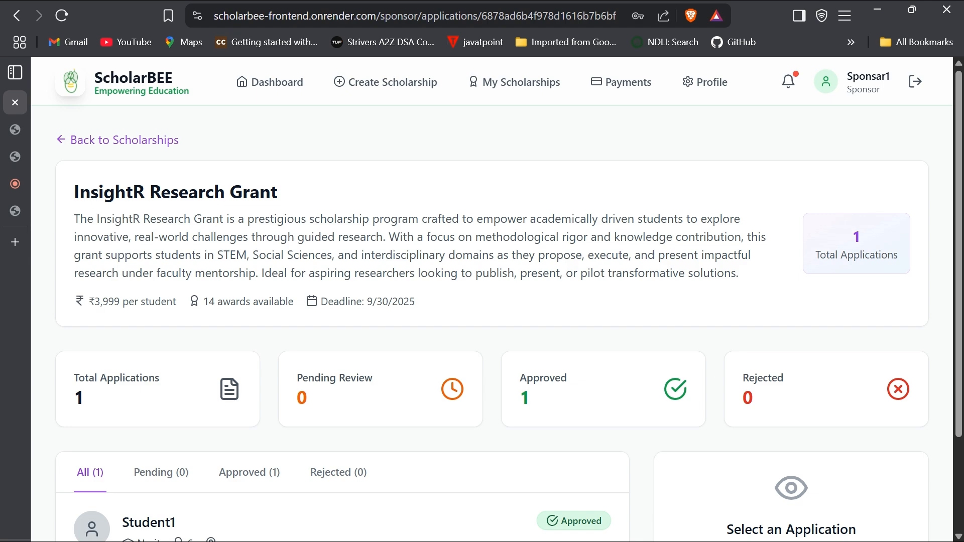
{"action": "left_click", "coordinate": [23, 183]}
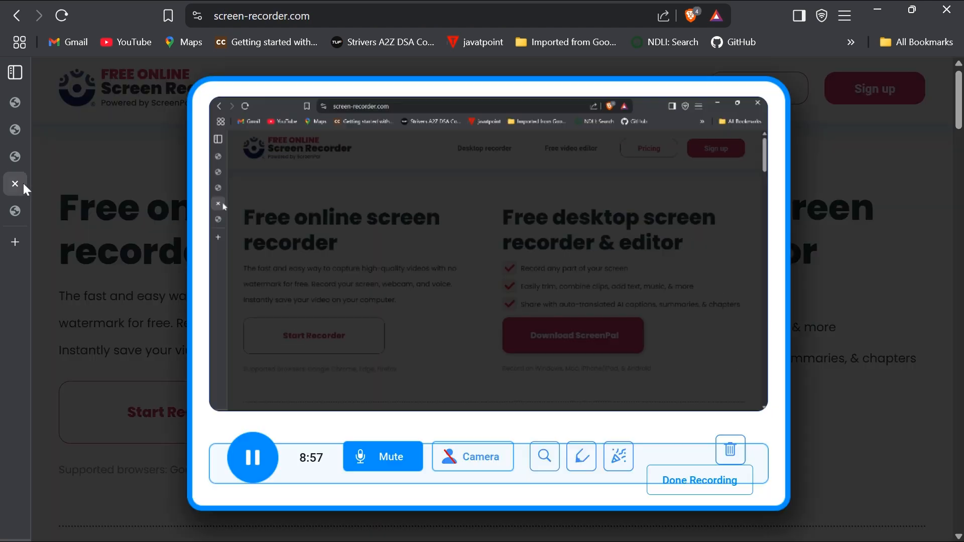